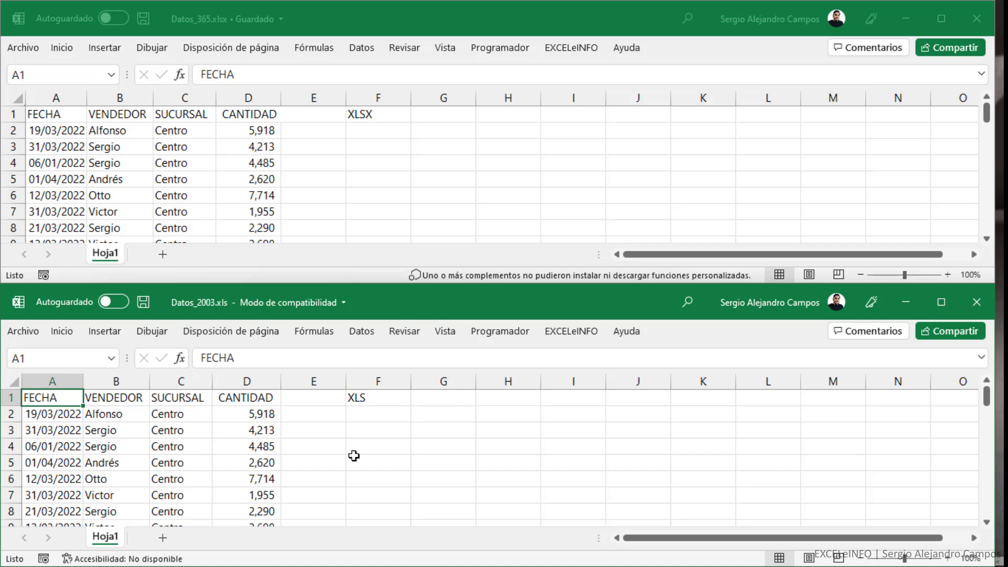
Jump to the bottom of column A in Datos_2003.xls to reveal its final row, 65536.
{"action": "left_click", "coordinate": [356, 398]}
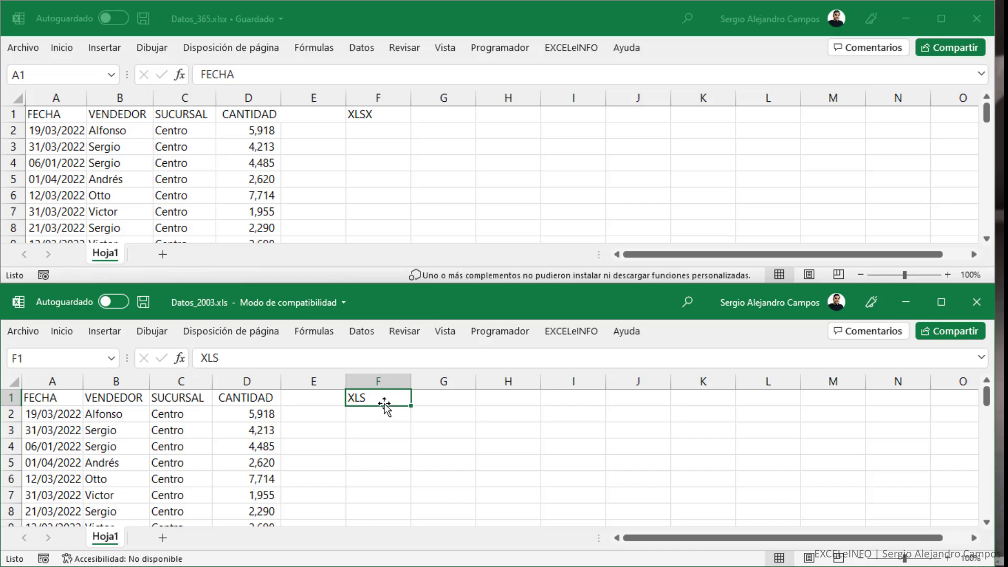
{"action": "left_click", "coordinate": [392, 112]}
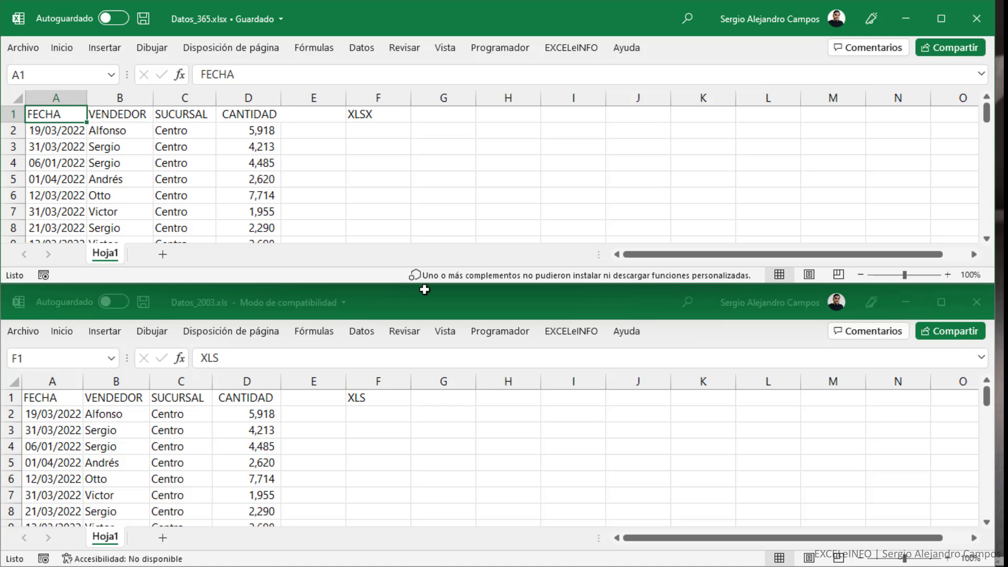
{"action": "left_click", "coordinate": [391, 401]}
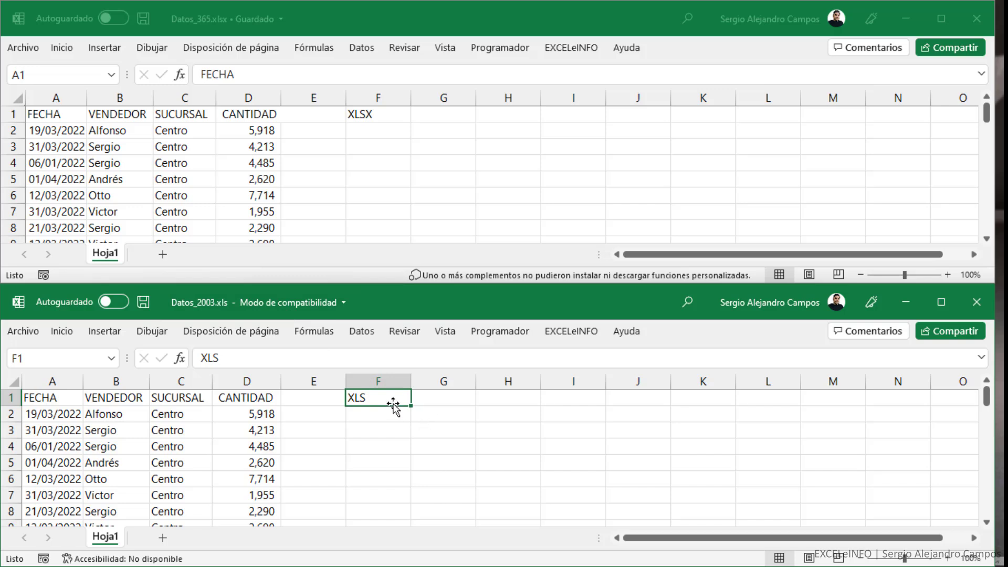
{"action": "key", "text": "ctrl+Home"}
{"action": "key", "text": "ctrl+Down"}
{"action": "key", "text": "ctrl+Down"}
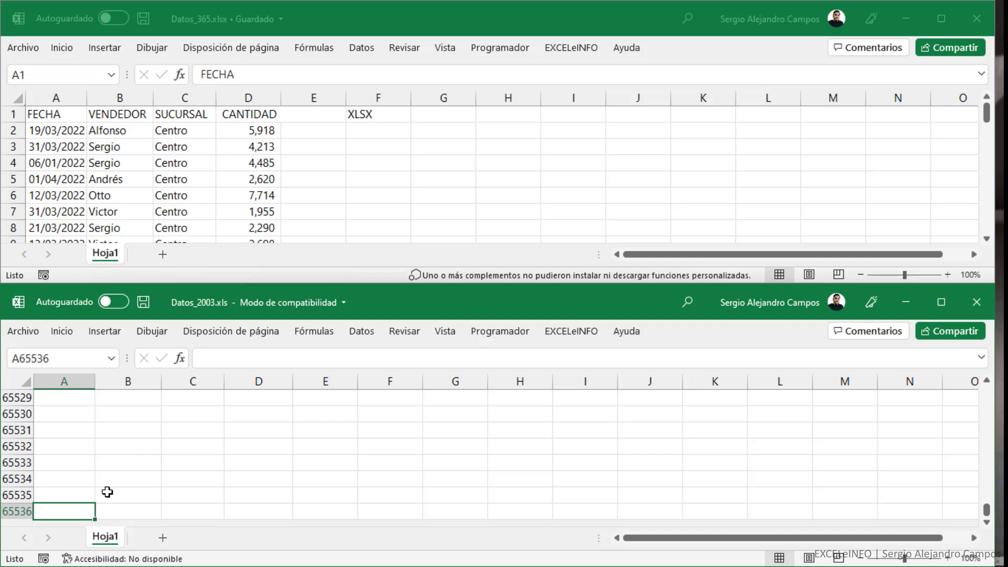
Show that Datos_365.xlsx reaches row 1048576, then return to the top of the sheet.
{"action": "key", "text": "ctrl+Up"}
{"action": "key", "text": "ctrl+Up"}
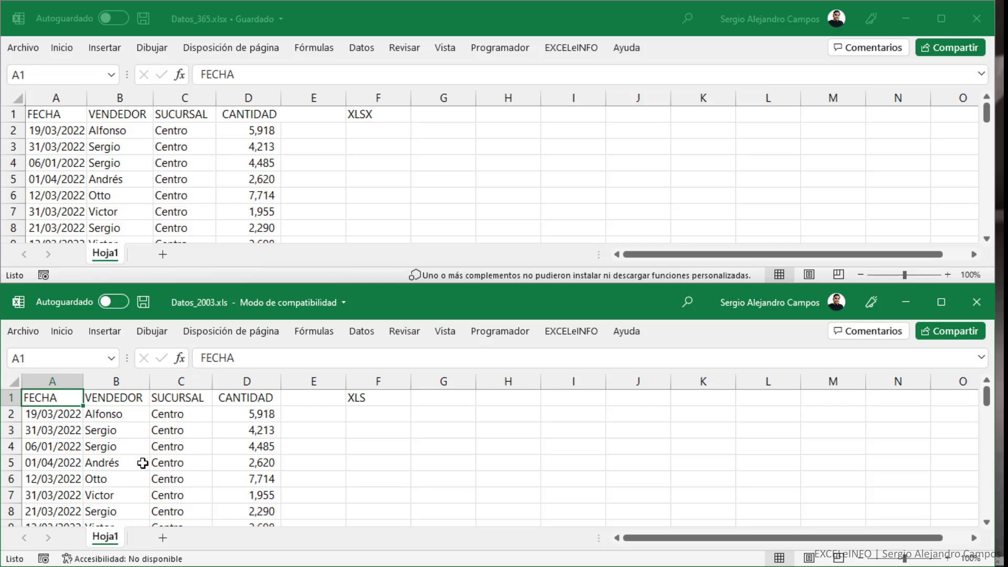
{"action": "left_click", "coordinate": [391, 398]}
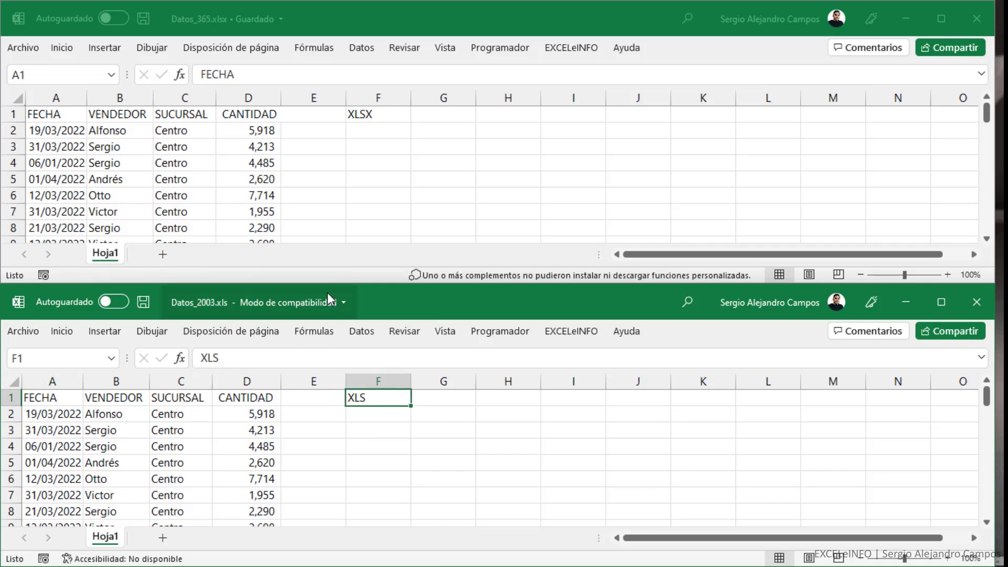
{"action": "left_click", "coordinate": [121, 424]}
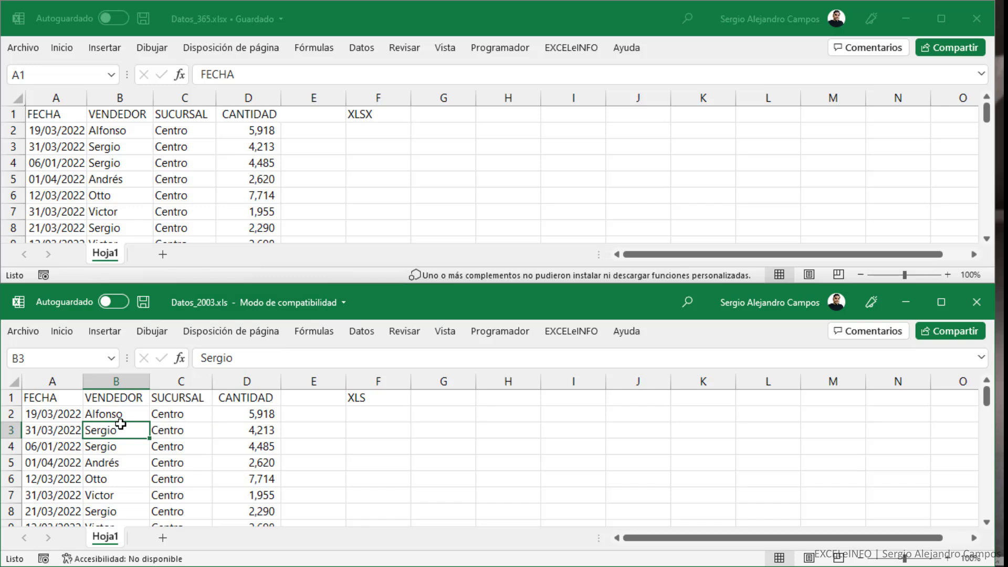
{"action": "left_click", "coordinate": [381, 150]}
{"action": "left_click", "coordinate": [380, 118]}
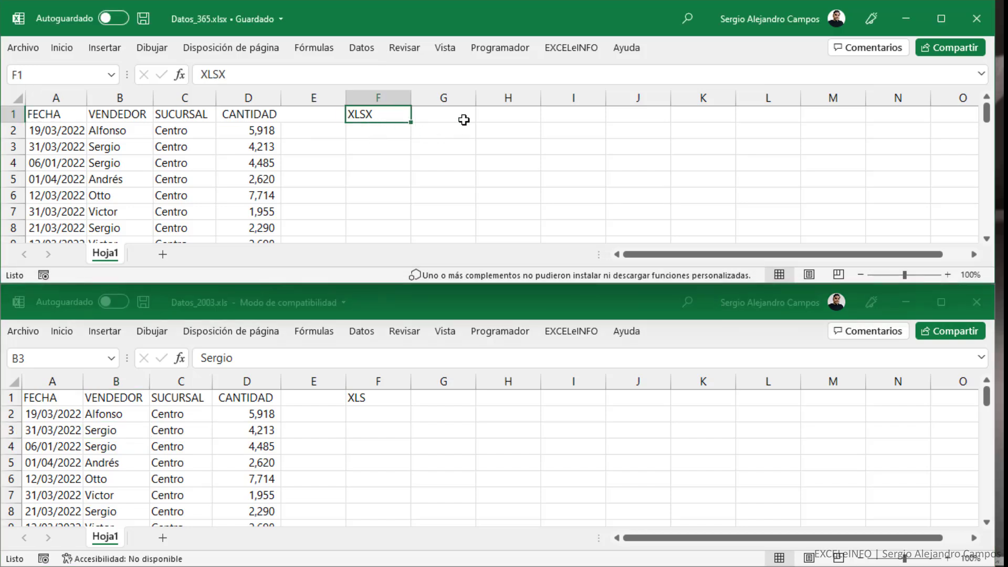
{"action": "key", "text": "ctrl+Home"}
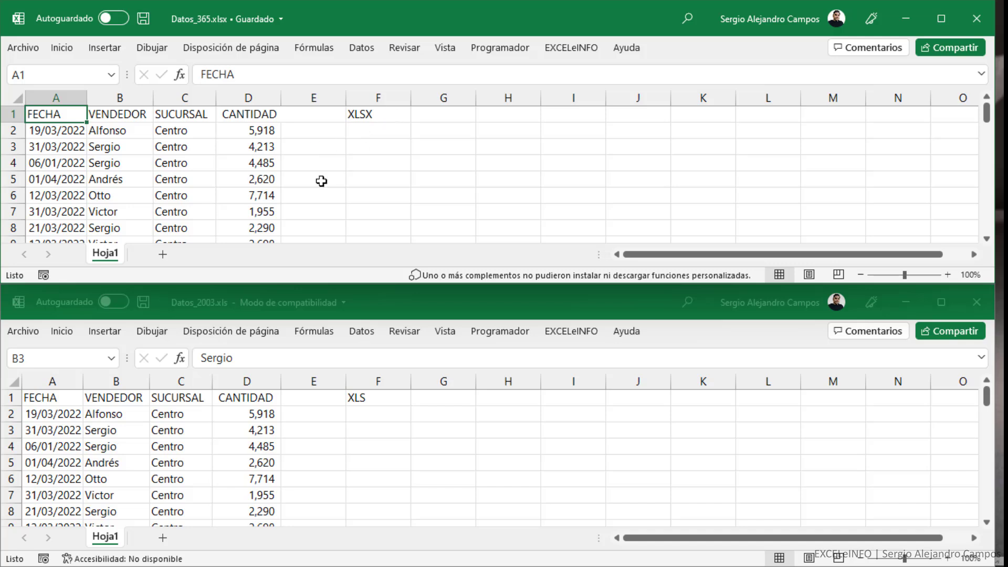
{"action": "key", "text": "ctrl+Down"}
{"action": "key", "text": "ctrl+Down"}
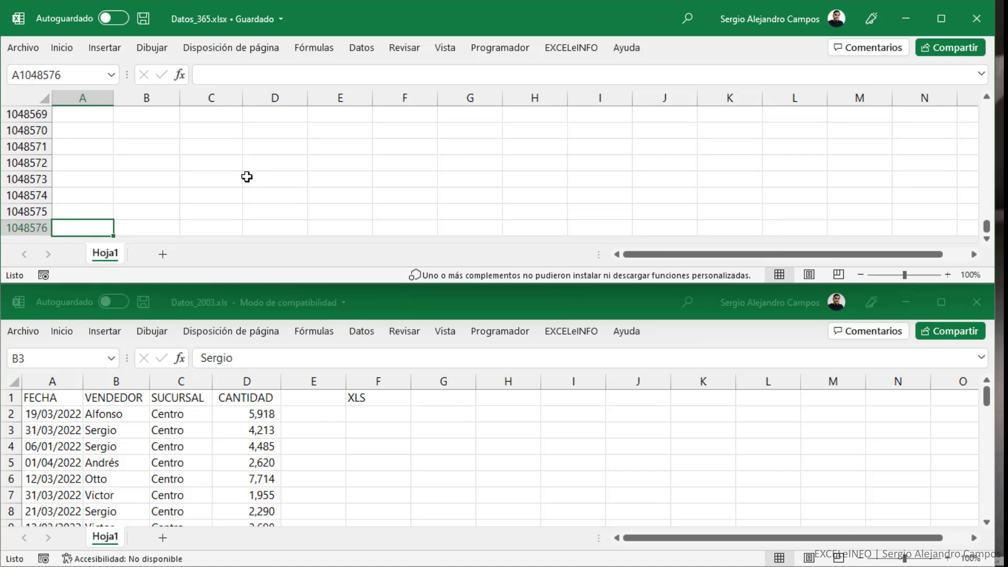
{"action": "key", "text": "ctrl+Up"}
{"action": "key", "text": "ctrl+Up"}
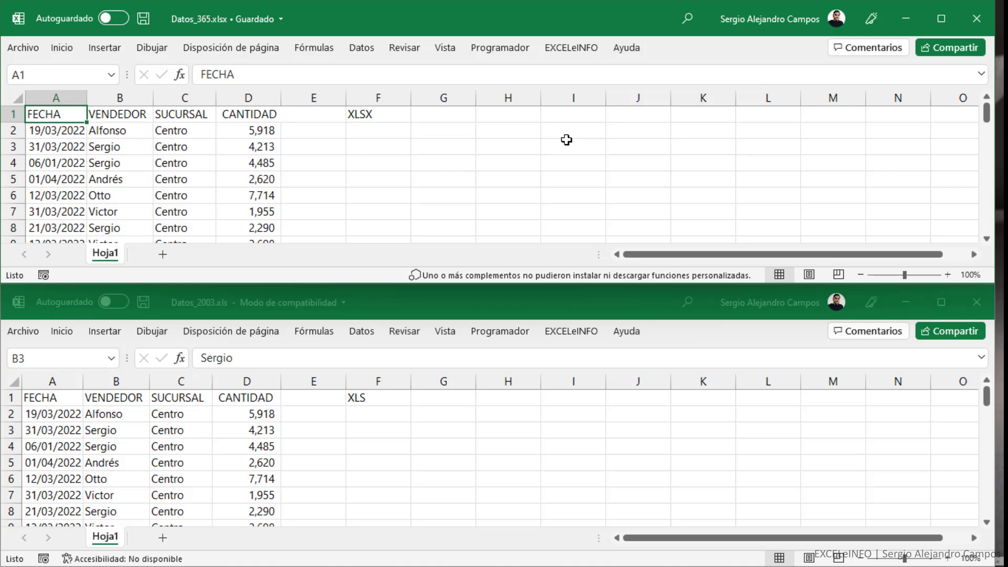
Select A1 in Datos_365.xlsx, then bring up the Archivo backstage for Datos_2003.xls.
{"action": "left_click", "coordinate": [350, 121]}
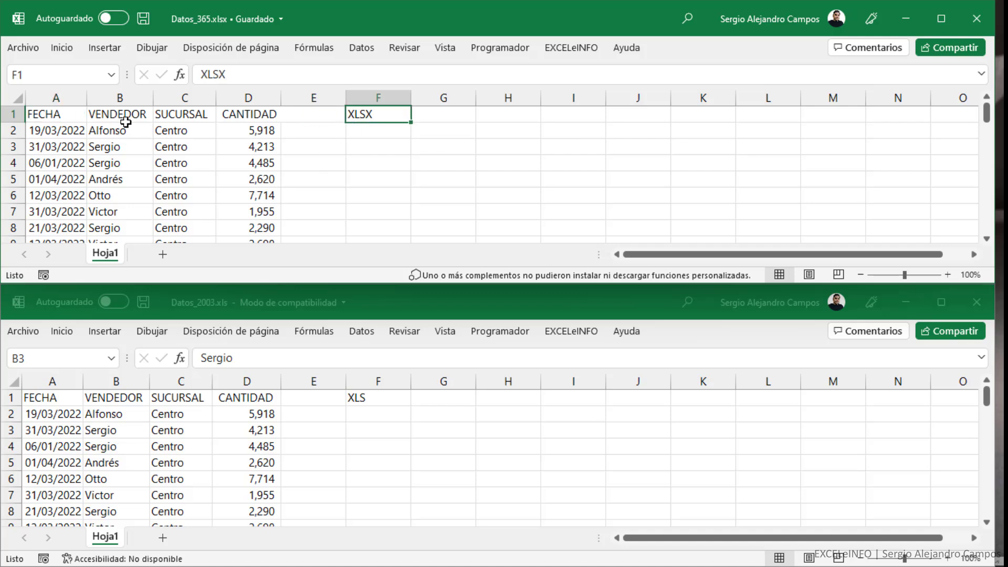
{"action": "left_click", "coordinate": [59, 117]}
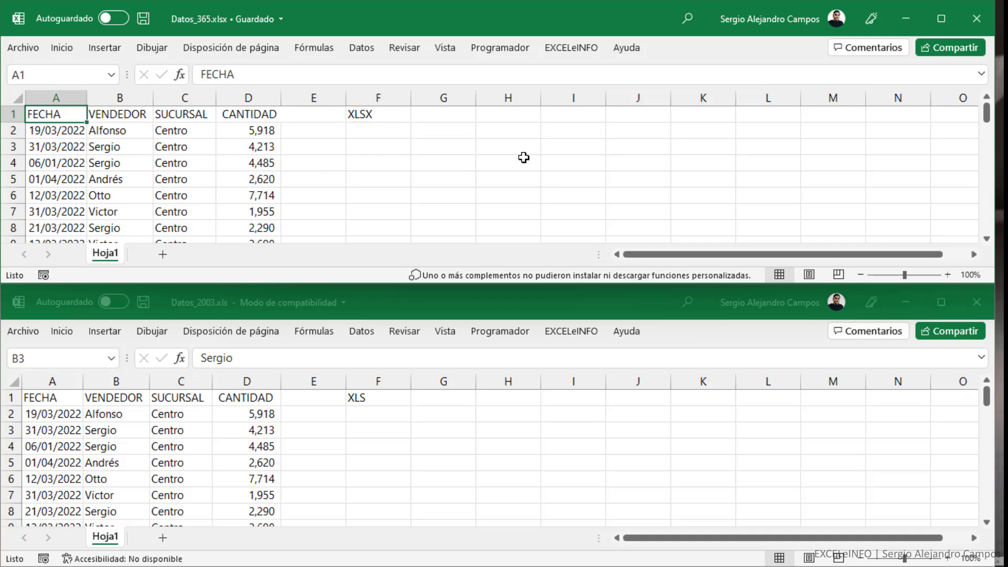
{"action": "left_click", "coordinate": [283, 305]}
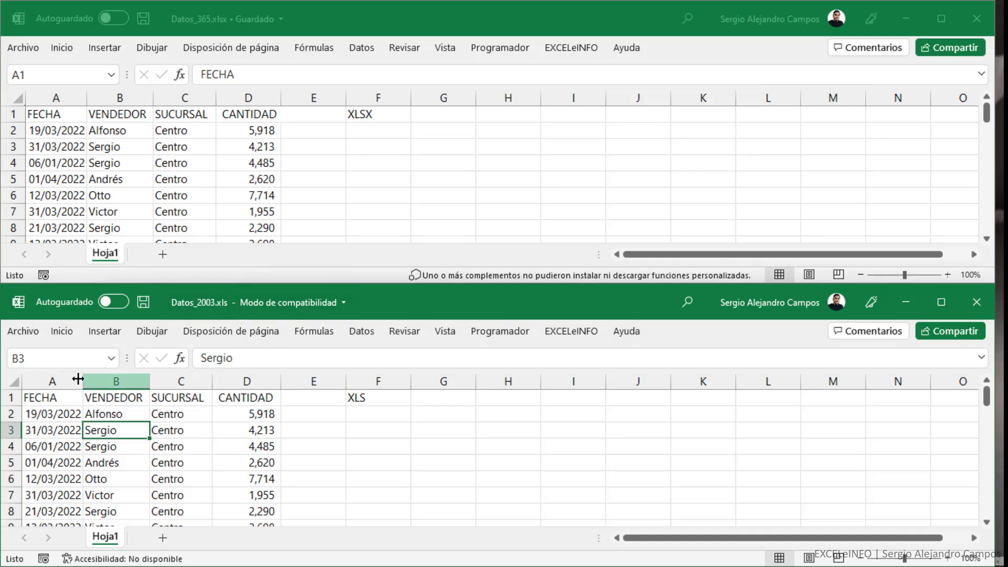
{"action": "left_click", "coordinate": [26, 335]}
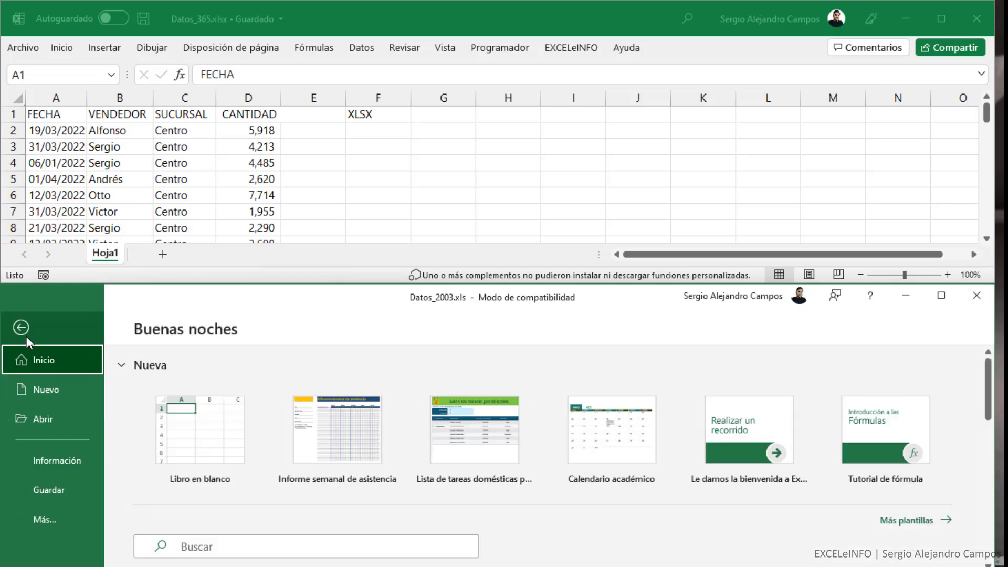
Compare Información file sizes, 29.0KB for Datos_2003.xls and 10.1KB for Datos_365.xlsx, then return to the sheets.
{"action": "left_click", "coordinate": [74, 462]}
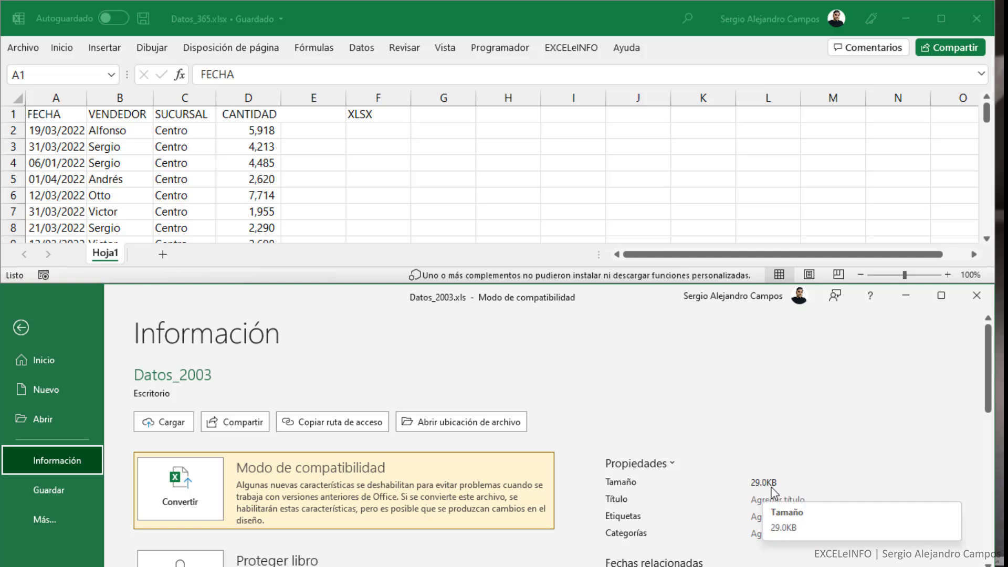
{"action": "key", "text": "Escape"}
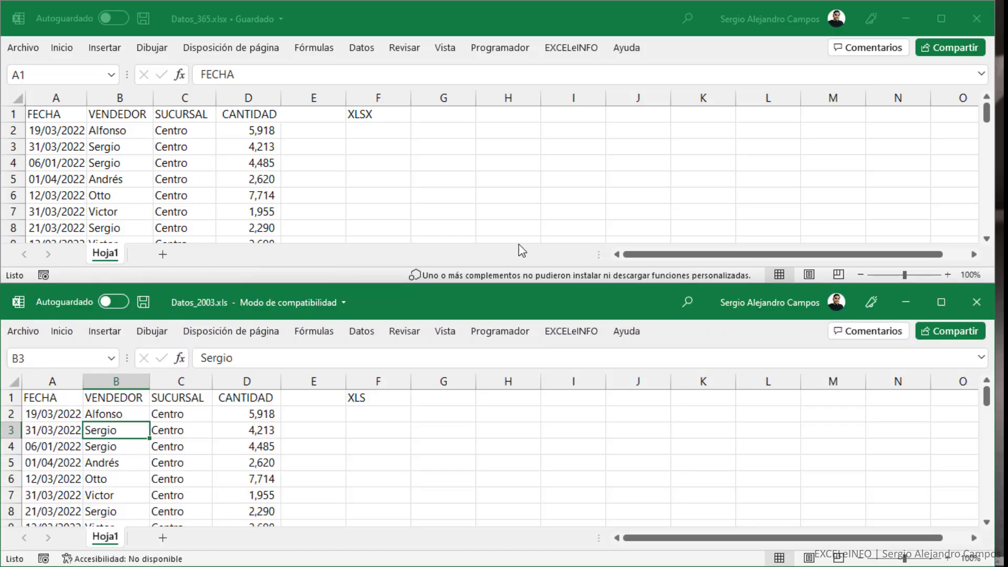
{"action": "left_click", "coordinate": [520, 252]}
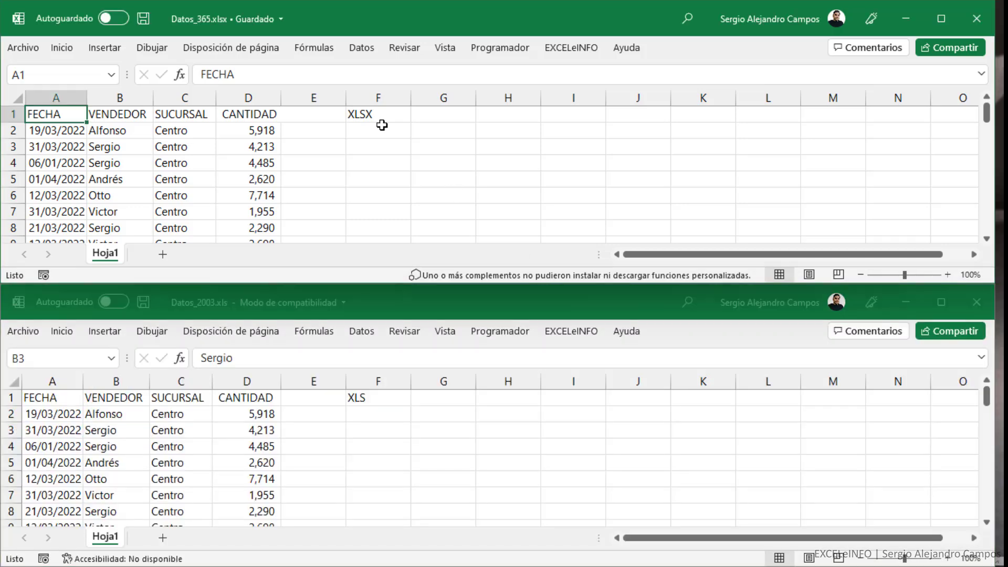
{"action": "left_click", "coordinate": [22, 47]}
{"action": "left_click", "coordinate": [77, 175]}
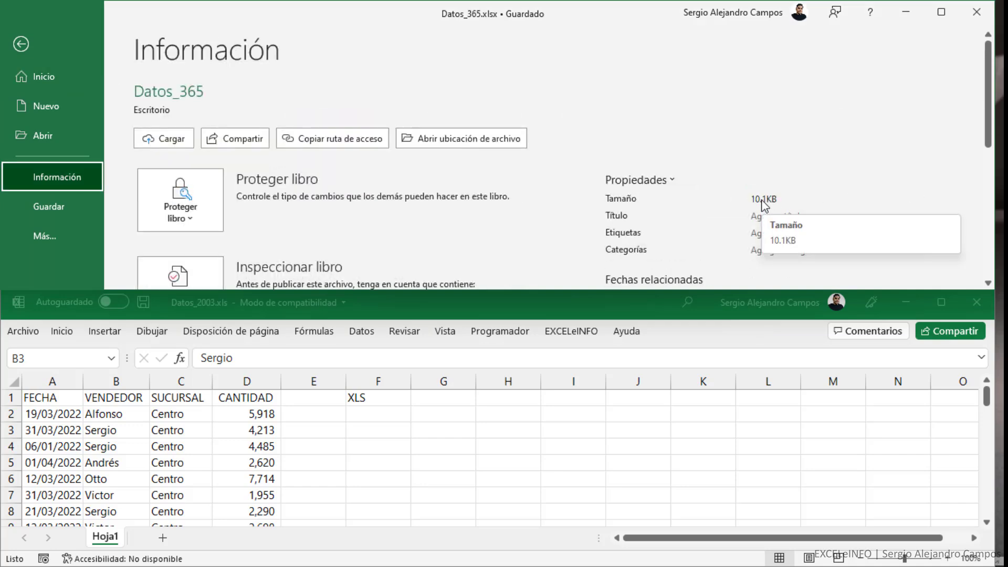
{"action": "key", "text": "Escape"}
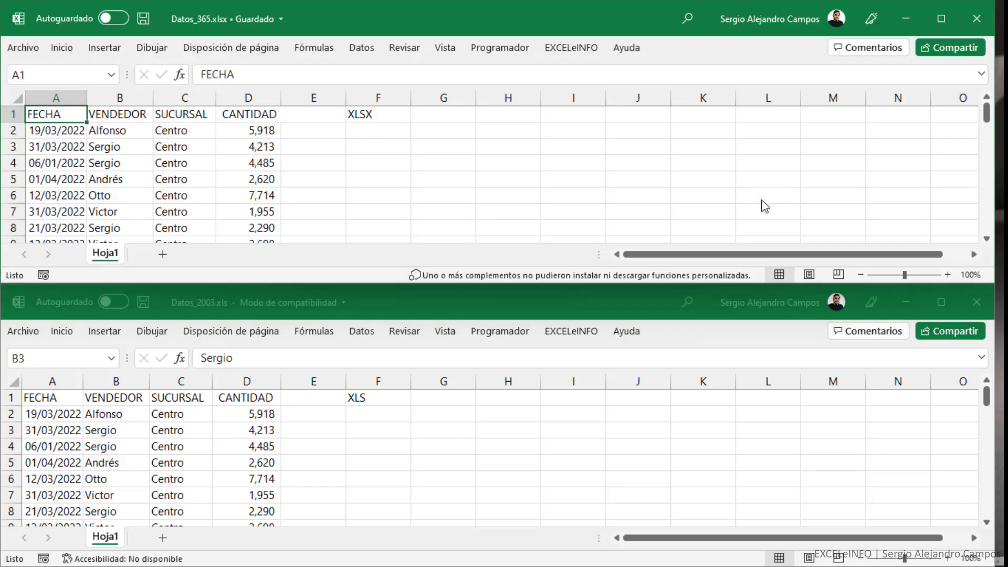
{"action": "left_click", "coordinate": [384, 115]}
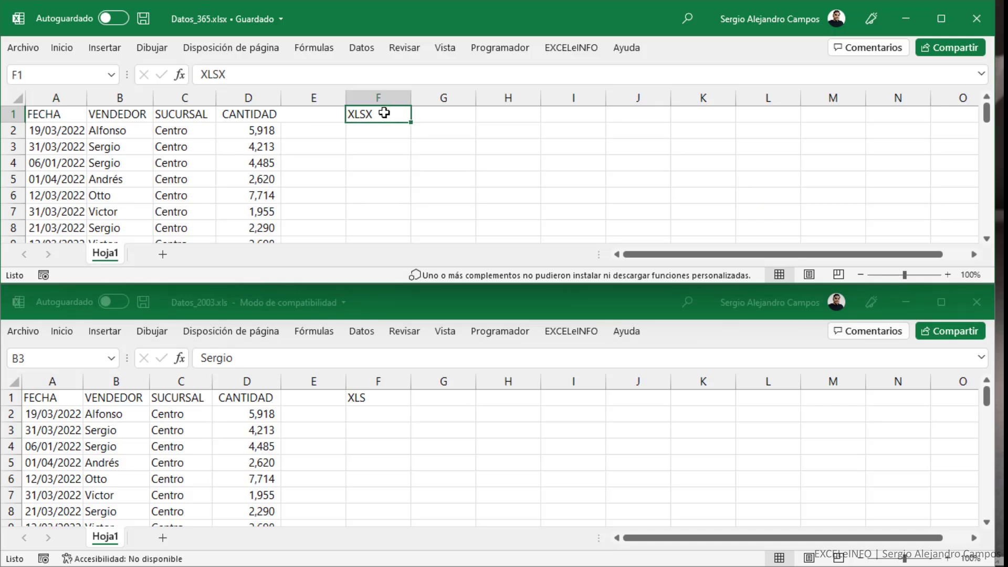
{"action": "left_click", "coordinate": [390, 399]}
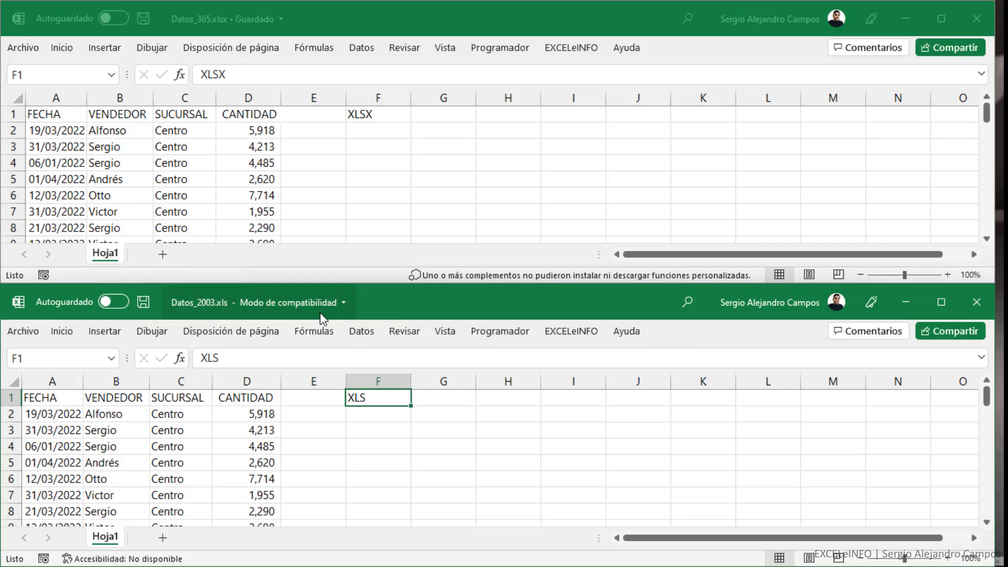
Review the Save As Tipo format list for Datos_2003.xls, then cancel without saving.
{"action": "left_click", "coordinate": [349, 306]}
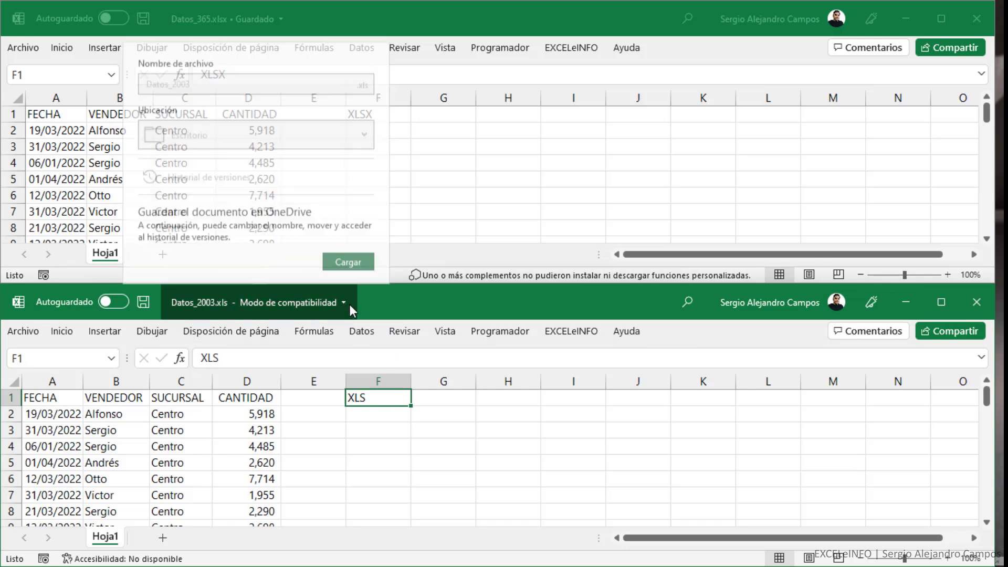
{"action": "left_click", "coordinate": [349, 306]}
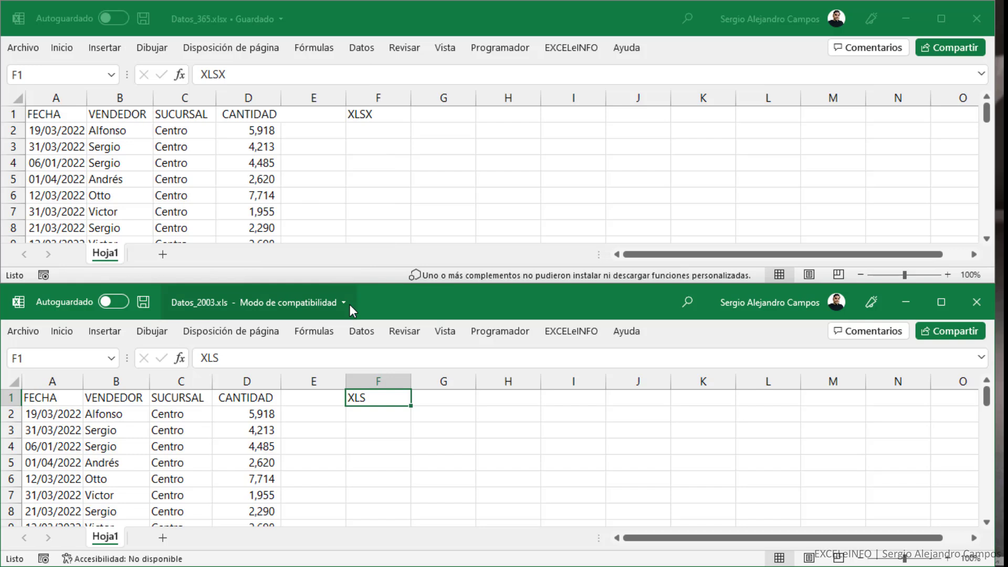
{"action": "left_click", "coordinate": [22, 332]}
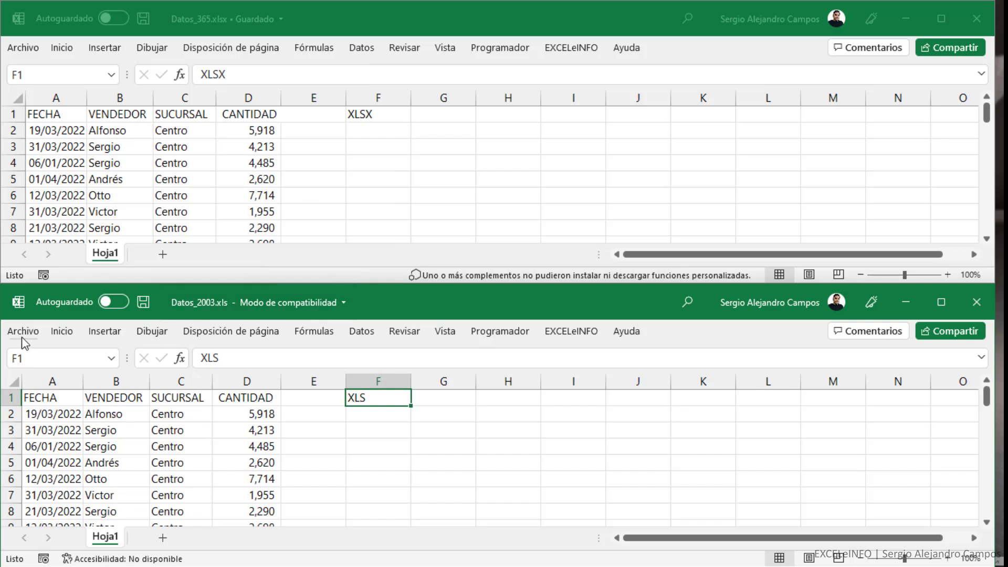
{"action": "left_click", "coordinate": [45, 519]}
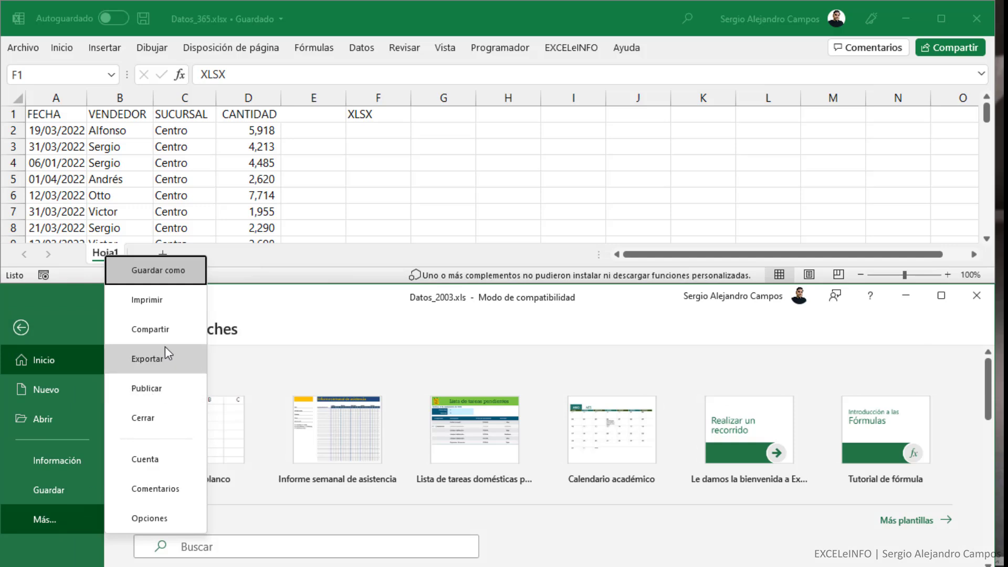
{"action": "left_click", "coordinate": [163, 269]}
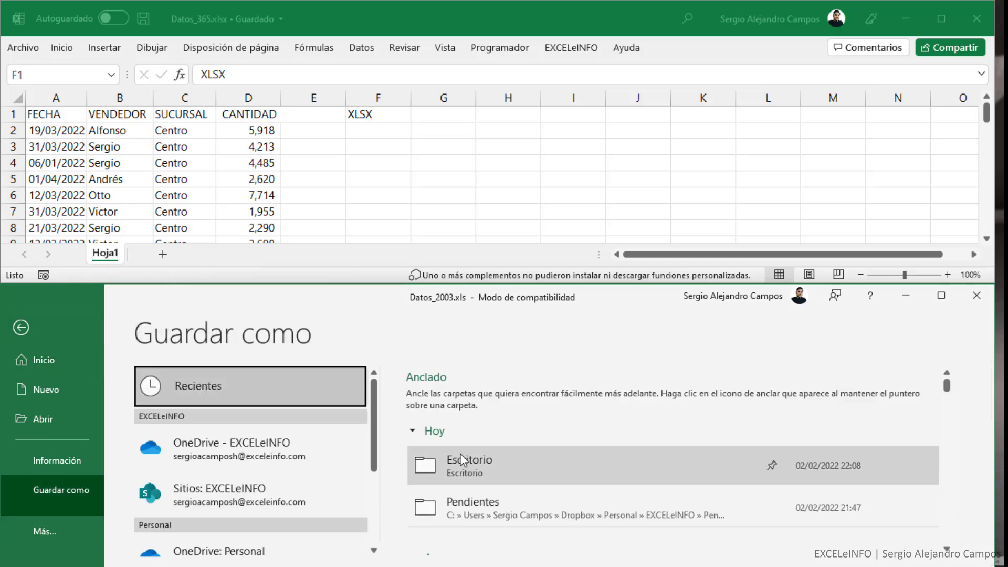
{"action": "scroll", "coordinate": [269, 449], "scroll_direction": "up", "scroll_amount": 3}
{"action": "scroll", "coordinate": [256, 468], "scroll_direction": "down", "scroll_amount": 3}
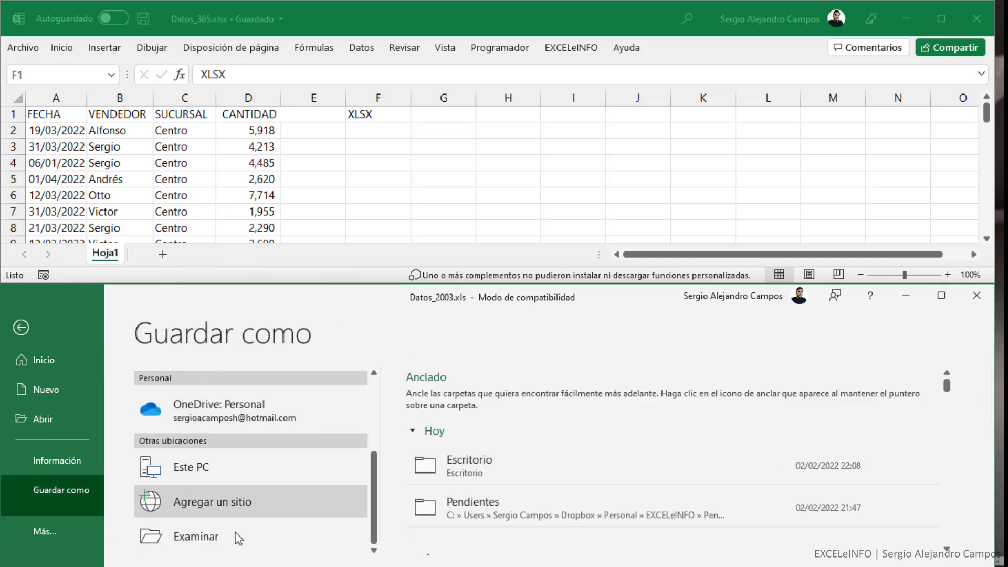
{"action": "left_click", "coordinate": [234, 536]}
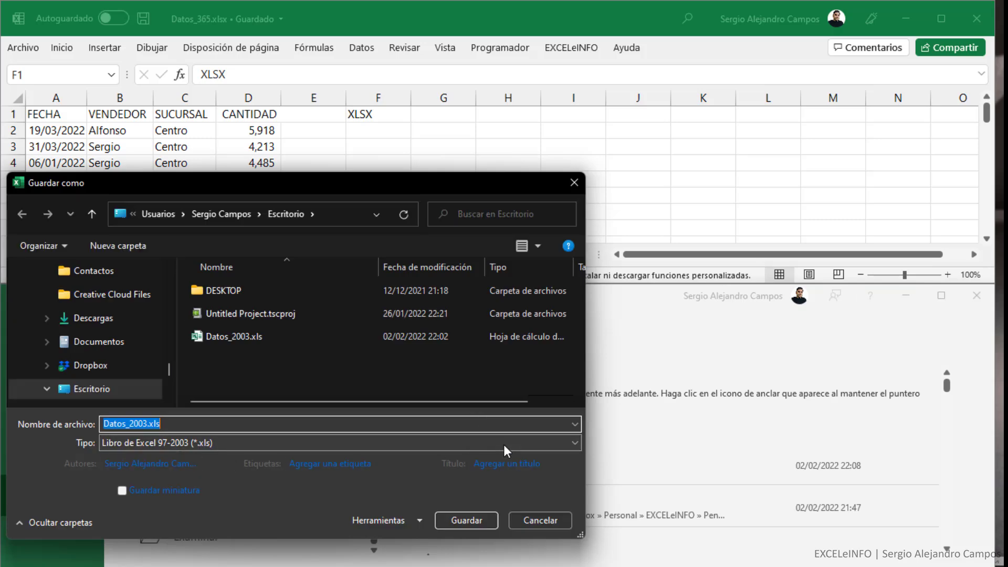
{"action": "left_click", "coordinate": [504, 444]}
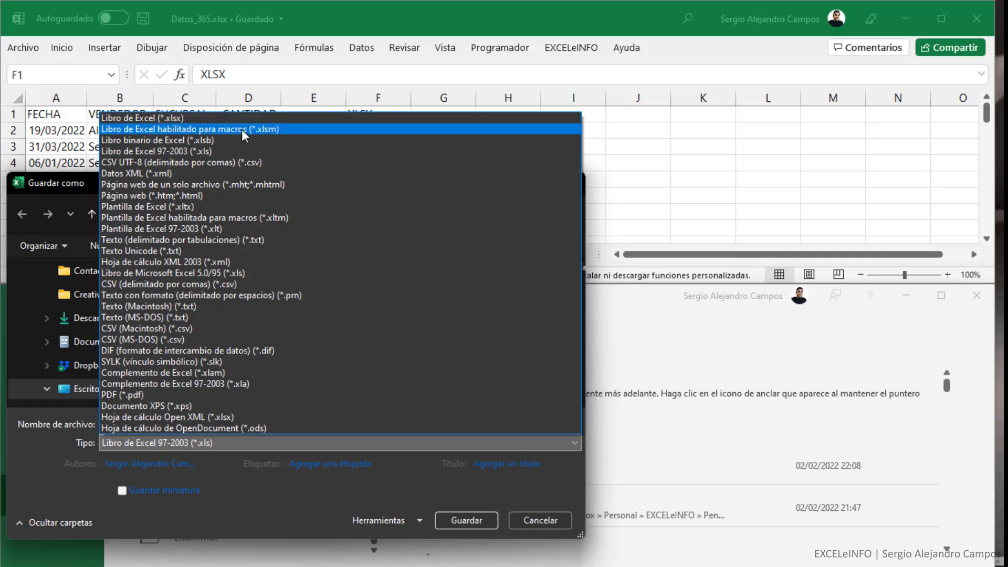
{"action": "key", "text": "Escape"}
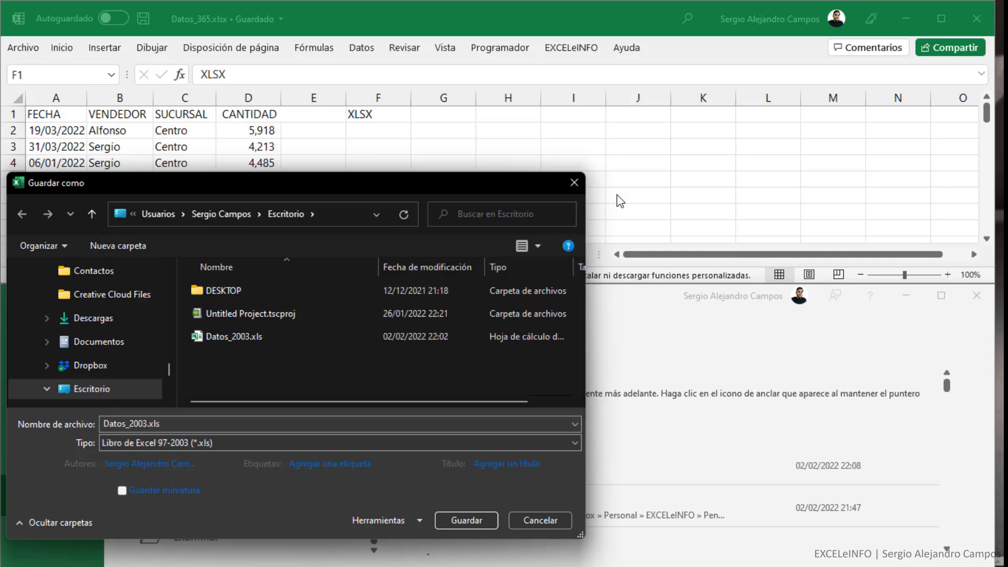
{"action": "left_click", "coordinate": [573, 183]}
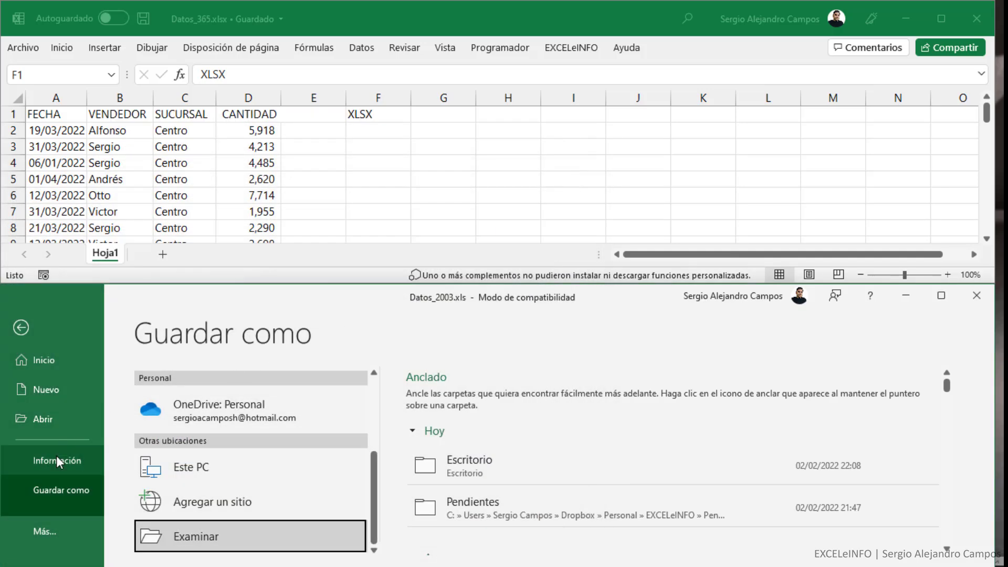
Show the Información page flagging Modo de compatibilidad and offering conversion.
{"action": "left_click", "coordinate": [54, 459]}
{"action": "scroll", "coordinate": [181, 486], "scroll_direction": "down", "scroll_amount": 1}
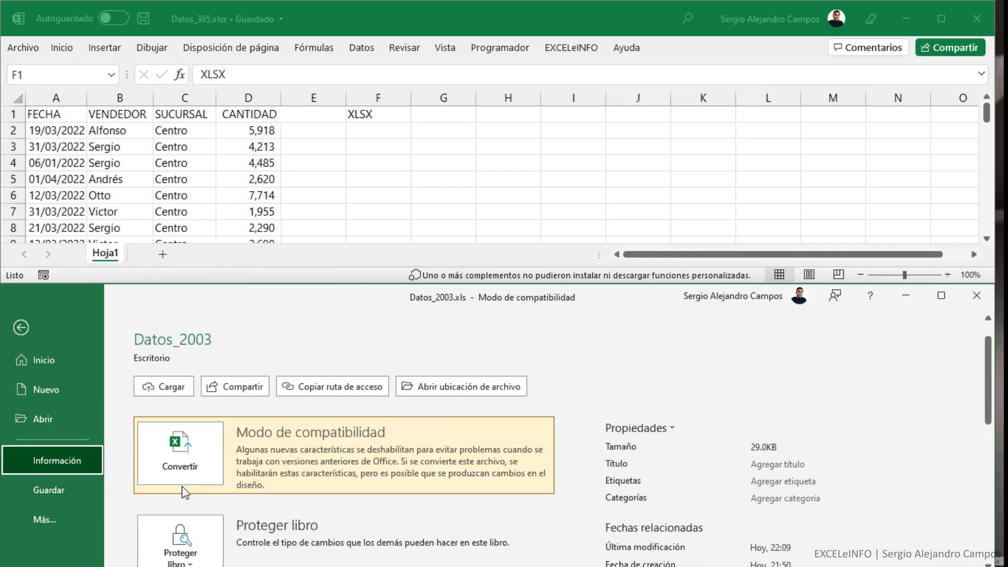
{"action": "scroll", "coordinate": [201, 443], "scroll_direction": "up", "scroll_amount": 1}
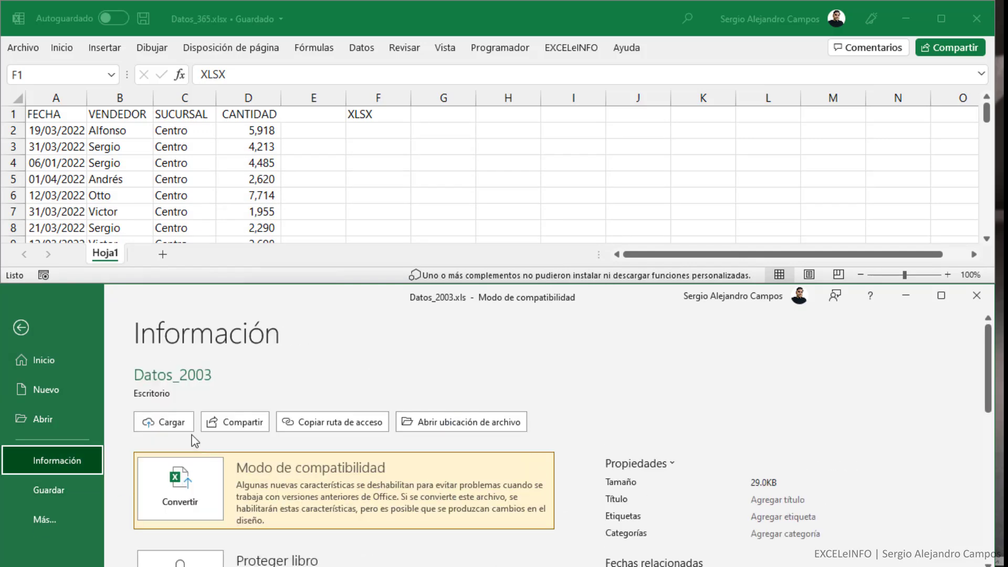
Insert PivotTable TablaDinámica1 in Datos_365.xlsx from Hoja1!$A$1:$D$55 onto a new worksheet.
{"action": "left_click", "coordinate": [20, 331]}
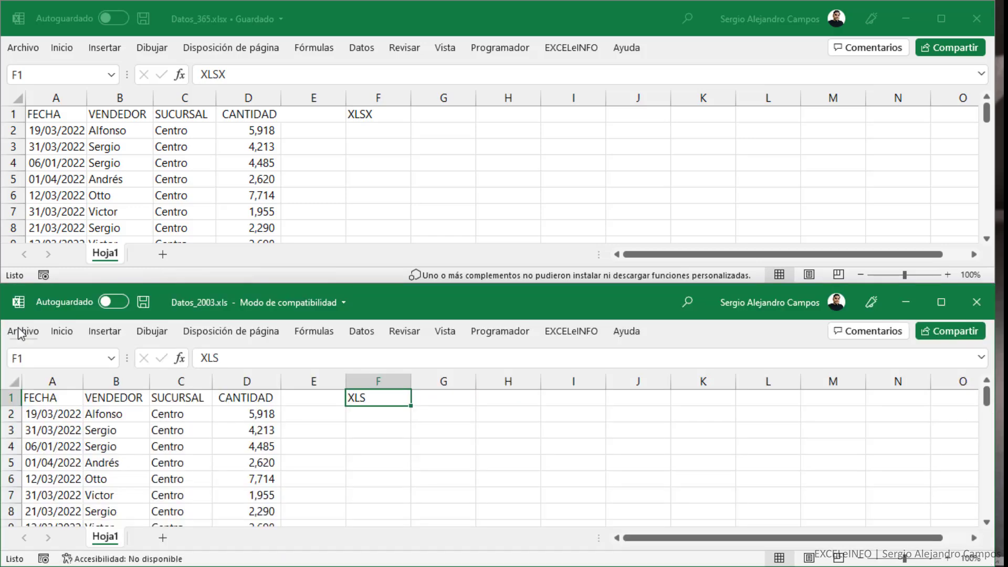
{"action": "left_click", "coordinate": [51, 119]}
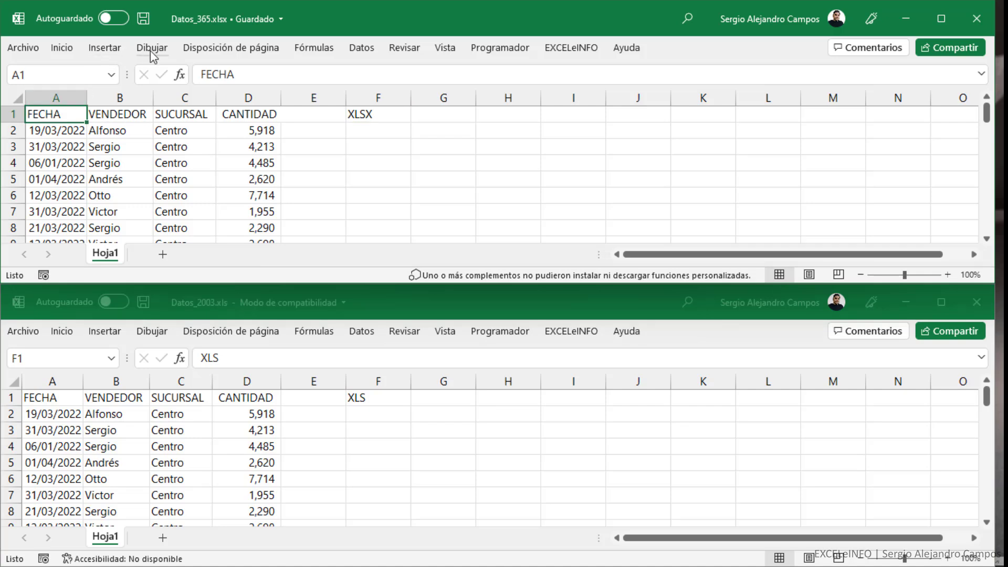
{"action": "left_click", "coordinate": [105, 48]}
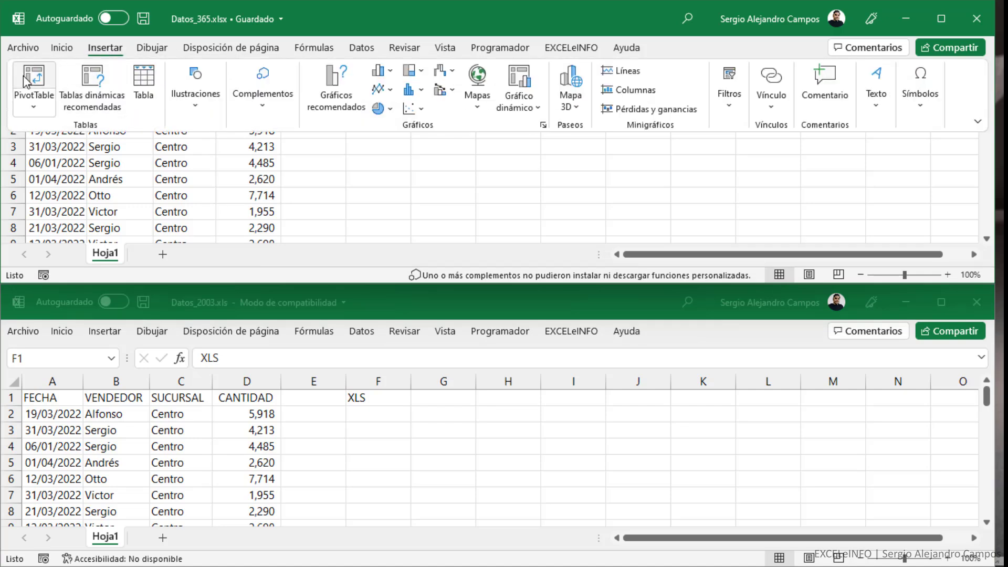
{"action": "left_click", "coordinate": [40, 79]}
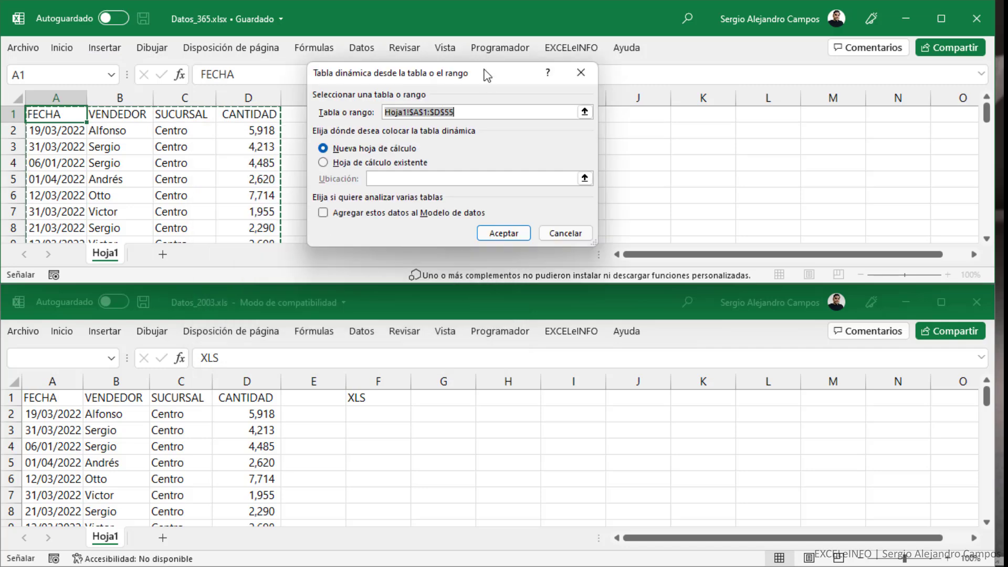
{"action": "left_click_drag", "start_coordinate": [475, 112], "coordinate": [384, 112]}
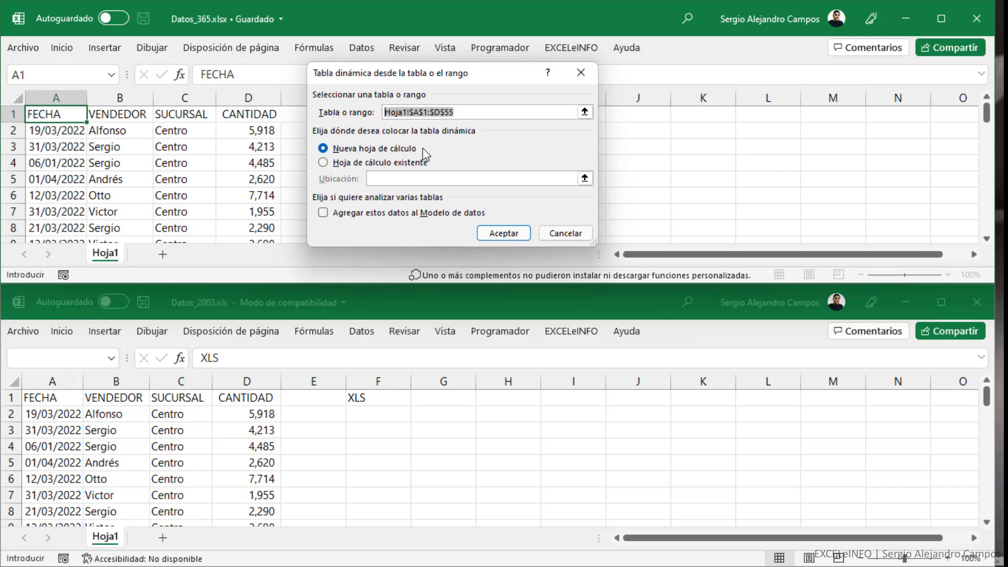
{"action": "left_click", "coordinate": [513, 236]}
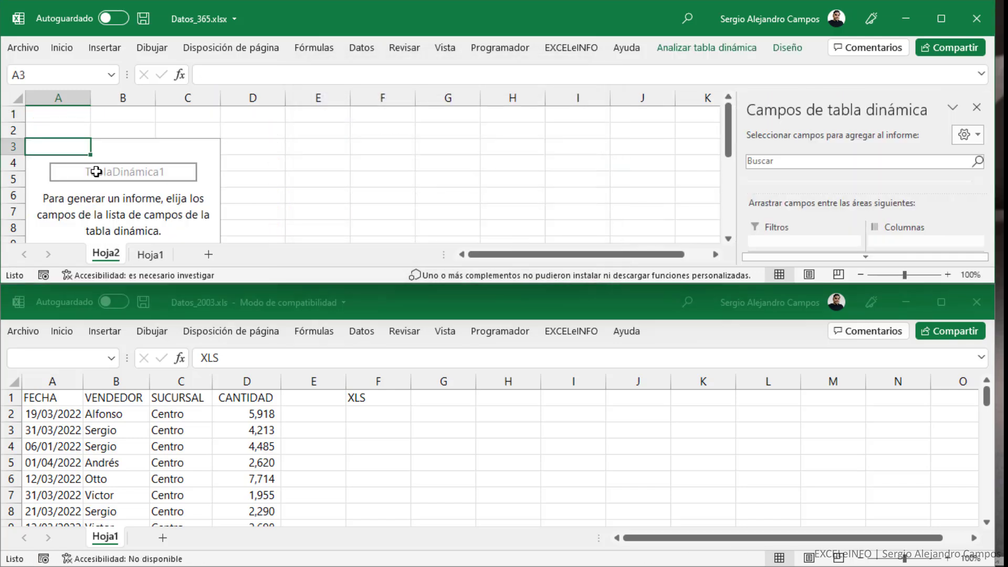
Insert a PivotTable in Datos_2003.xls from Hoja1!$A$1:$D$55 onto a new worksheet, Hoja2.
{"action": "scroll", "coordinate": [79, 172], "scroll_direction": "down", "scroll_amount": 2}
{"action": "scroll", "coordinate": [84, 172], "scroll_direction": "down", "scroll_amount": 1}
{"action": "scroll", "coordinate": [97, 171], "scroll_direction": "up", "scroll_amount": 2}
{"action": "scroll", "coordinate": [97, 171], "scroll_direction": "up", "scroll_amount": 1}
{"action": "left_click", "coordinate": [300, 314]}
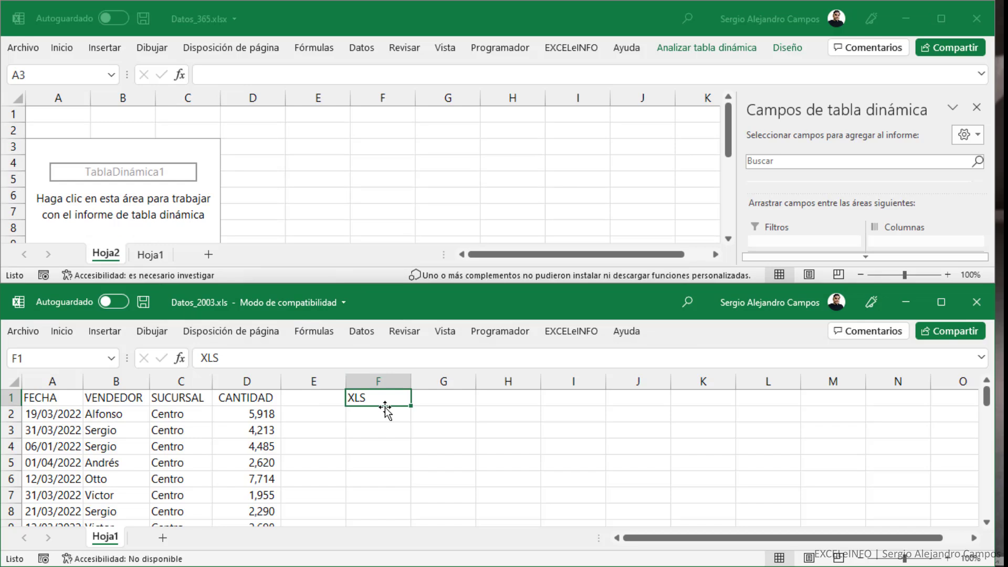
{"action": "left_click", "coordinate": [73, 402]}
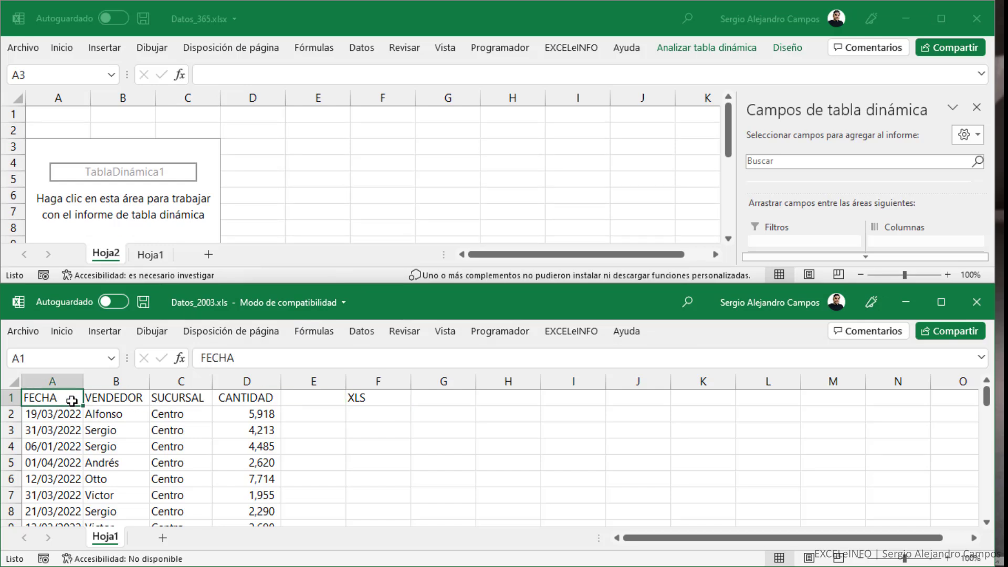
{"action": "left_click", "coordinate": [61, 331]}
{"action": "left_click", "coordinate": [104, 330]}
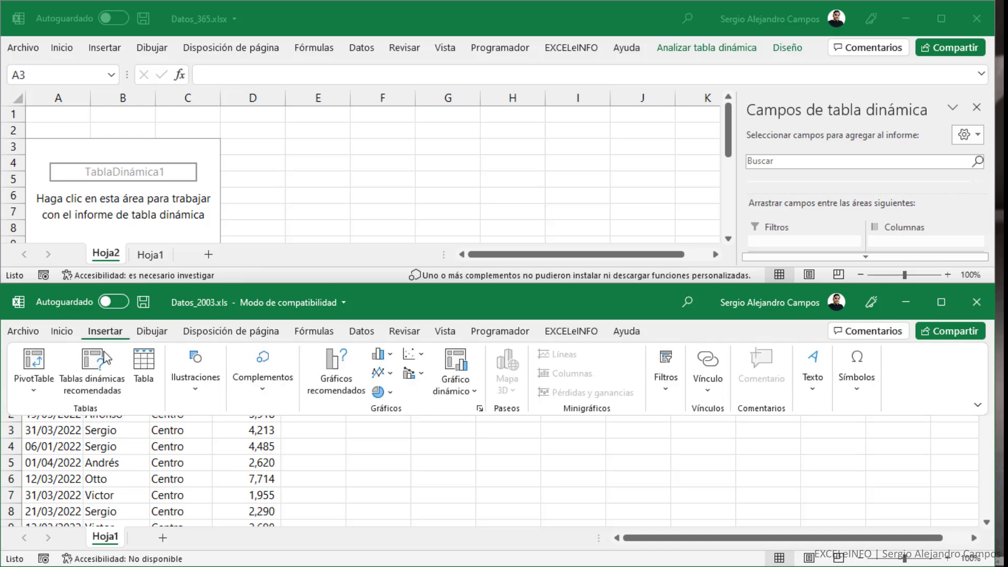
{"action": "left_click", "coordinate": [35, 362]}
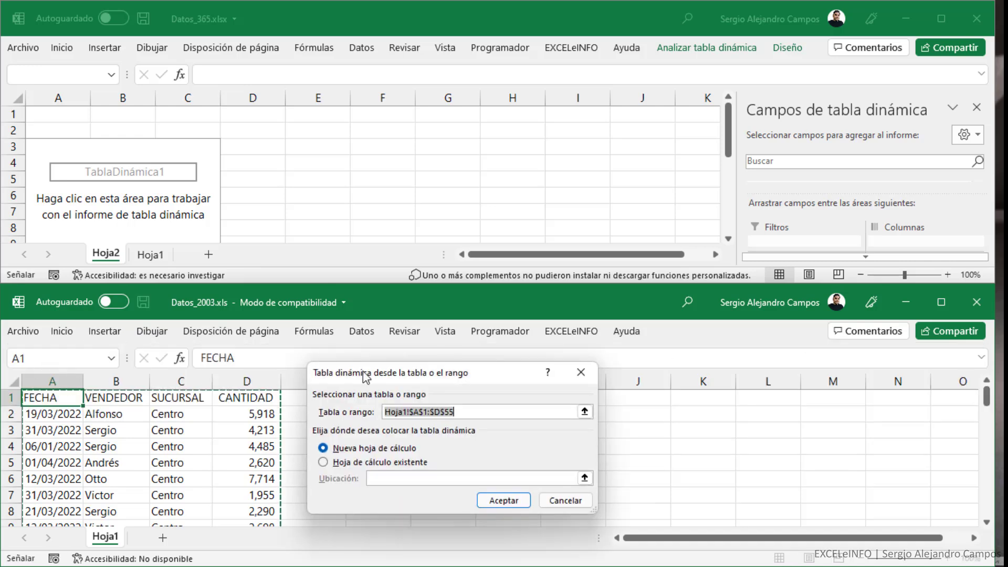
{"action": "left_click_drag", "start_coordinate": [467, 376], "coordinate": [467, 367]}
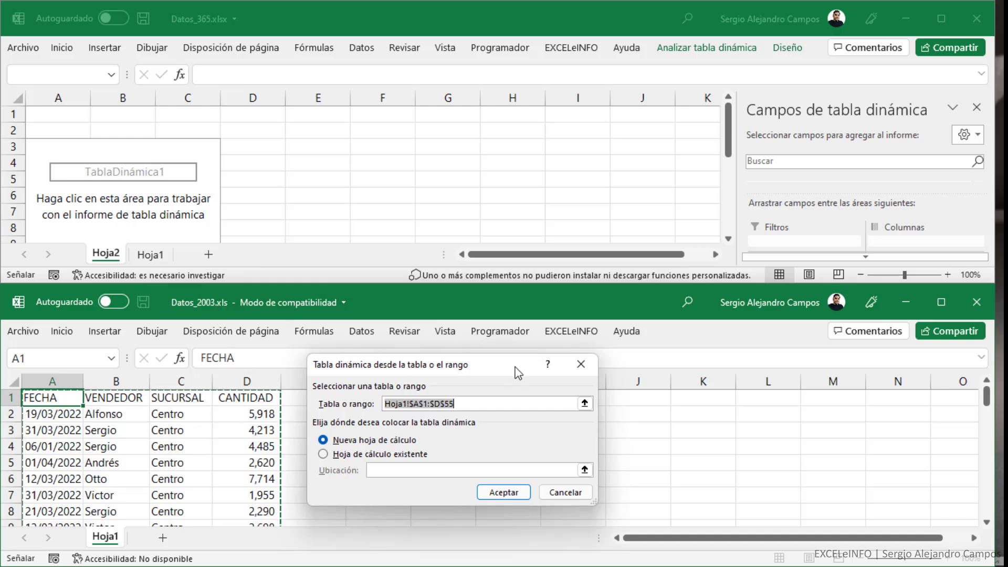
{"action": "left_click", "coordinate": [518, 493]}
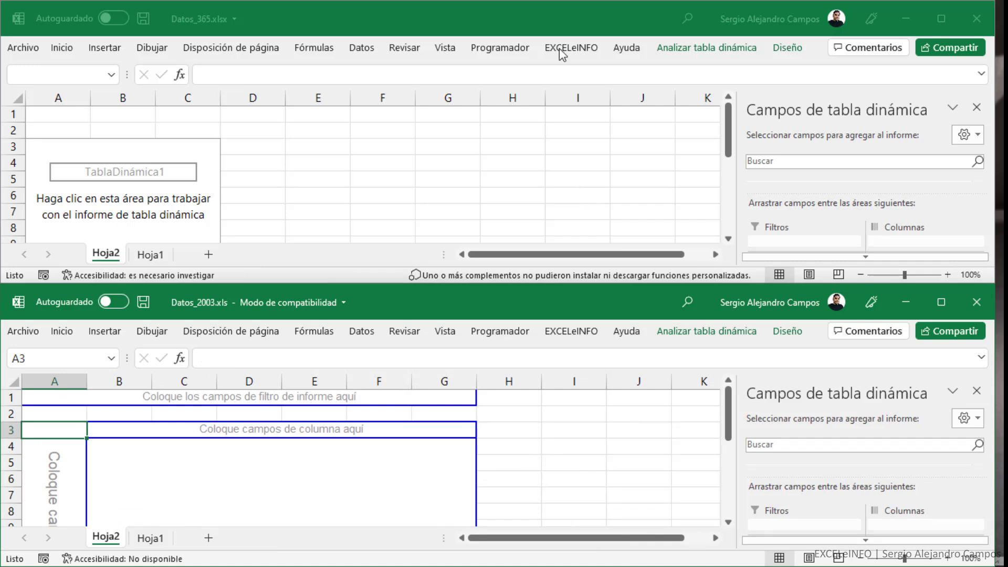
{"action": "left_click_drag", "start_coordinate": [503, 12], "coordinate": [3, 41]}
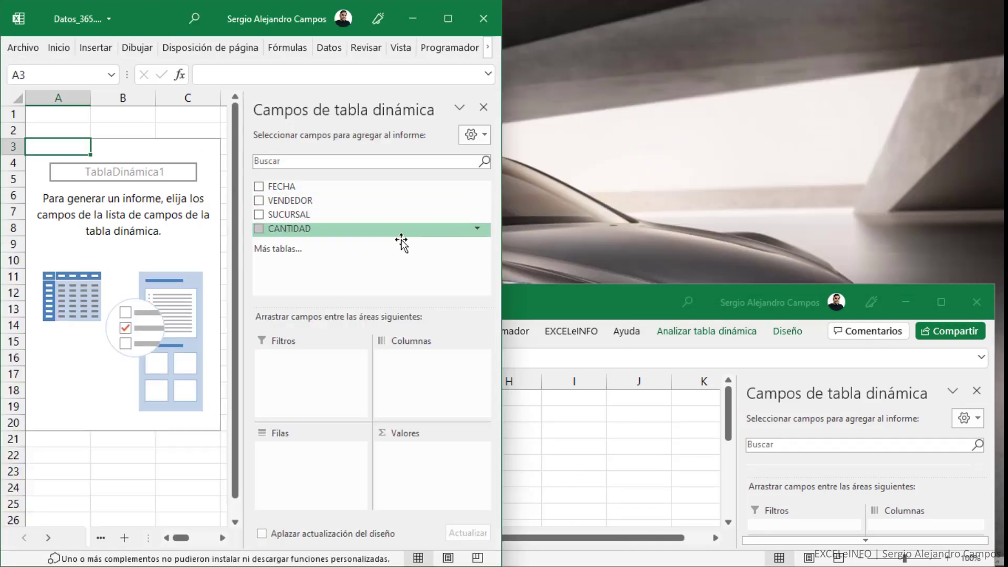
{"action": "left_click_drag", "start_coordinate": [588, 307], "coordinate": [998, 278]}
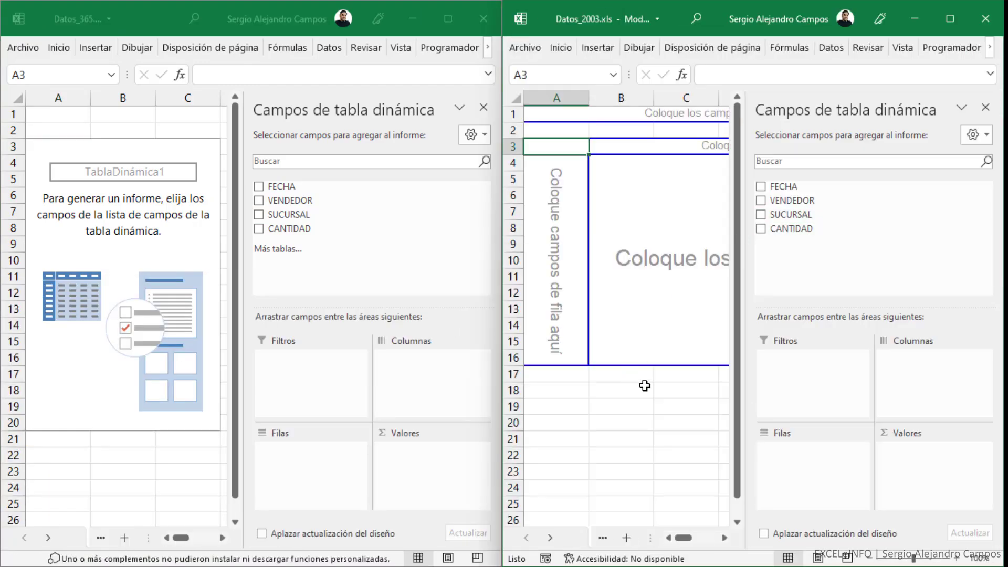
{"action": "left_click", "coordinate": [641, 388]}
{"action": "left_click", "coordinate": [564, 146]}
{"action": "left_click_drag", "start_coordinate": [750, 221], "coordinate": [871, 221]}
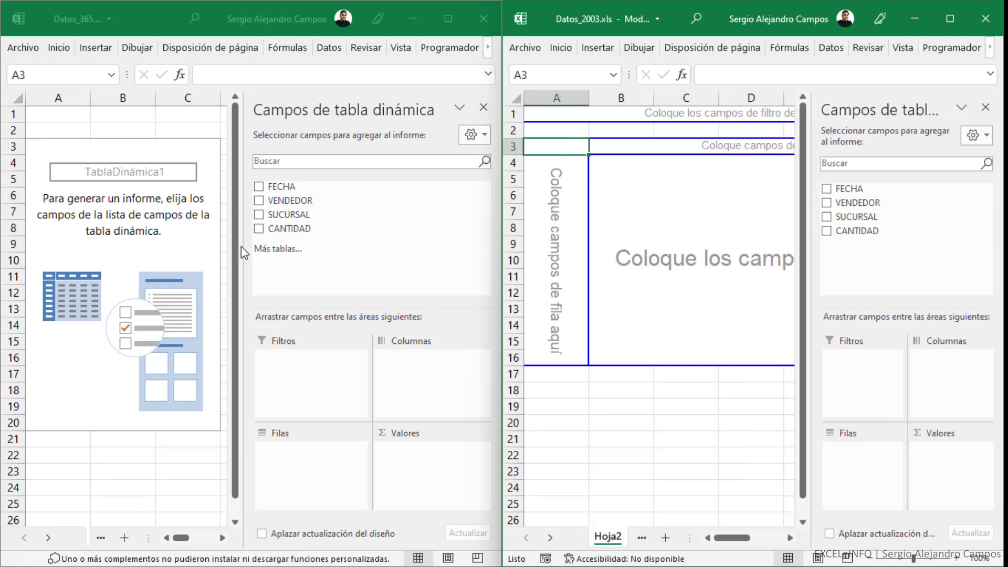
{"action": "left_click_drag", "start_coordinate": [241, 247], "coordinate": [436, 259]}
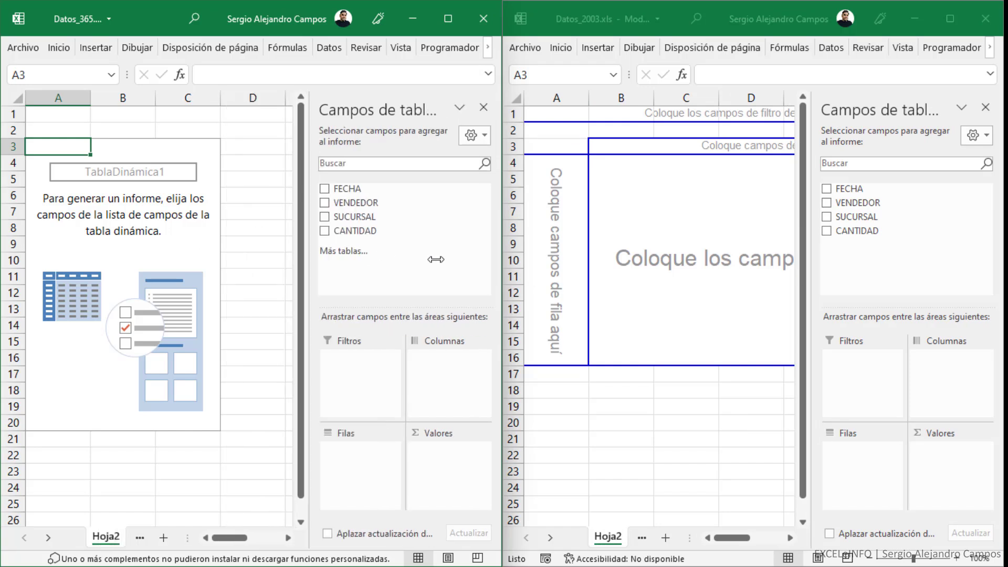
{"action": "left_click", "coordinate": [610, 419]}
{"action": "left_click", "coordinate": [722, 129]}
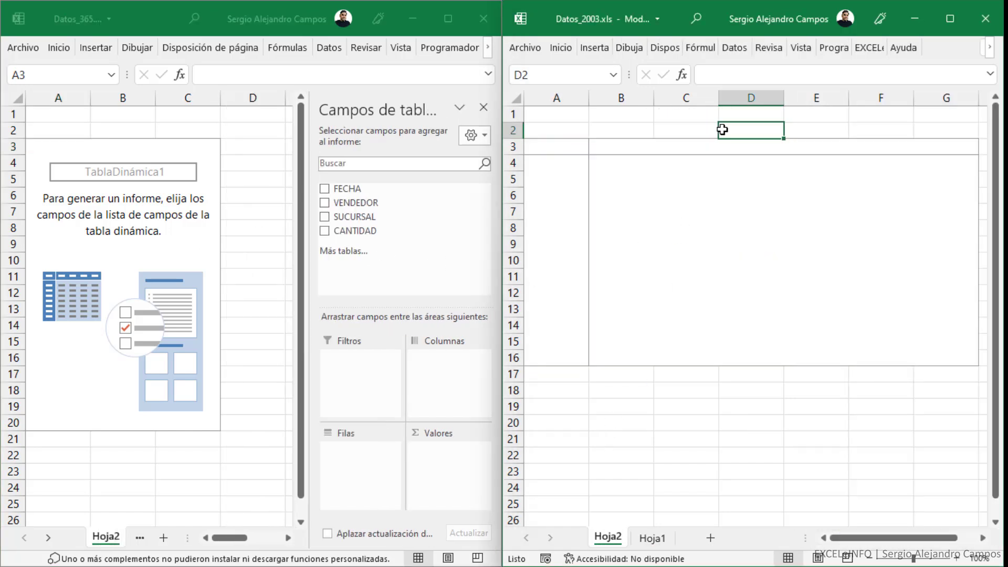
{"action": "left_click", "coordinate": [546, 150]}
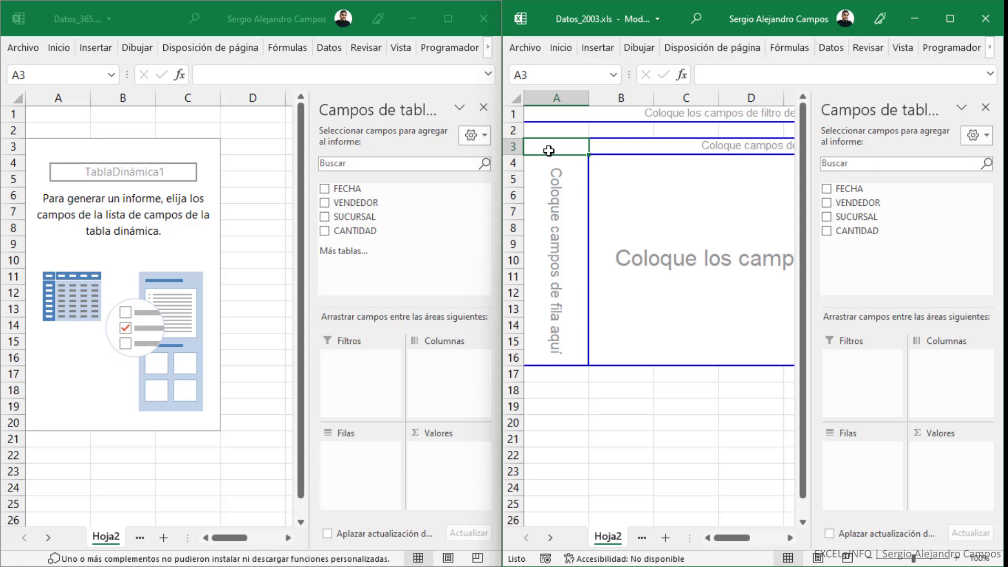
{"action": "left_click", "coordinate": [60, 146]}
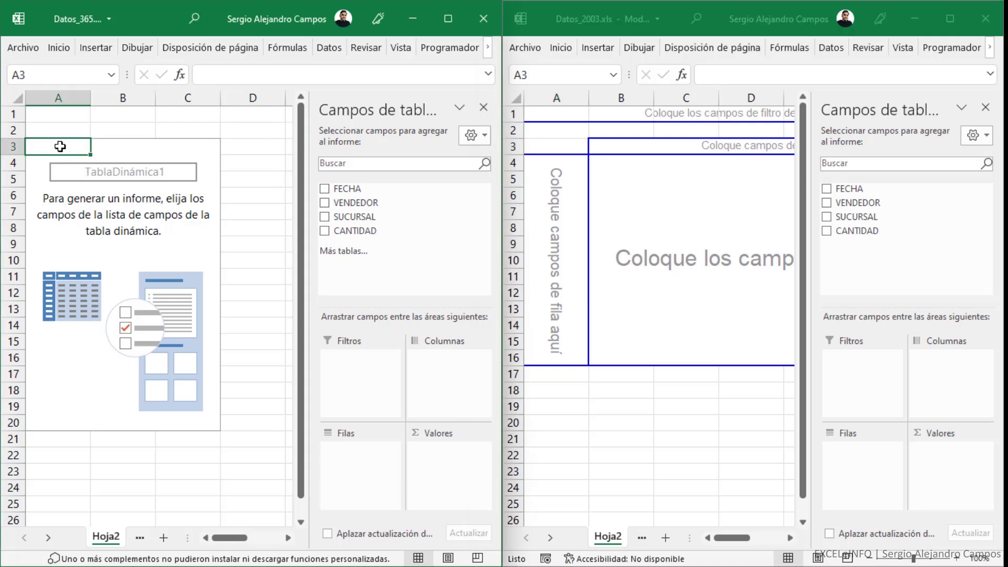
{"action": "left_click", "coordinate": [587, 148]}
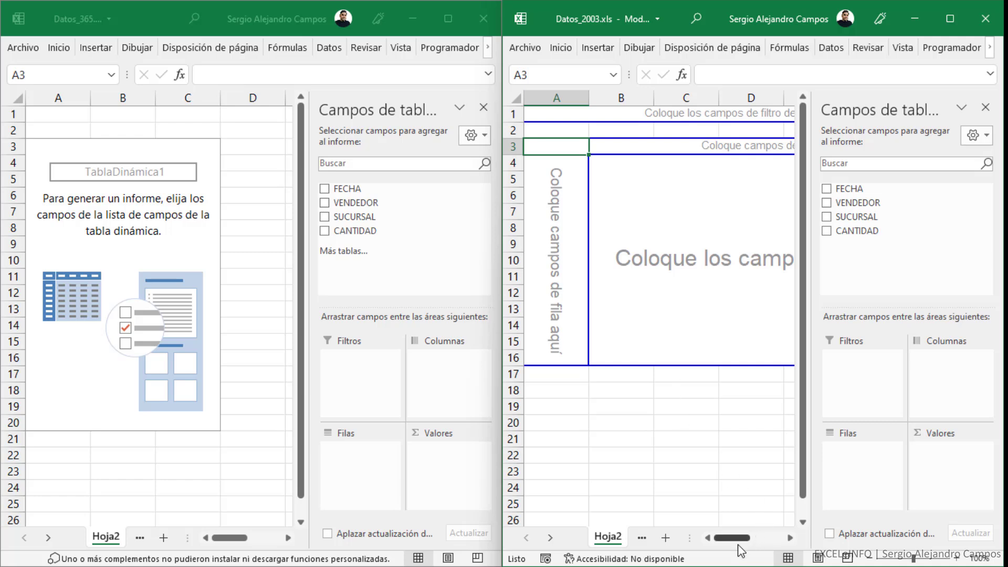
{"action": "mouse_move", "coordinate": [743, 539]}
{"action": "left_mouse_down"}
{"action": "mouse_move", "coordinate": [754, 540]}
{"action": "mouse_move", "coordinate": [736, 544]}
{"action": "left_mouse_up"}
{"action": "left_click", "coordinate": [714, 389]}
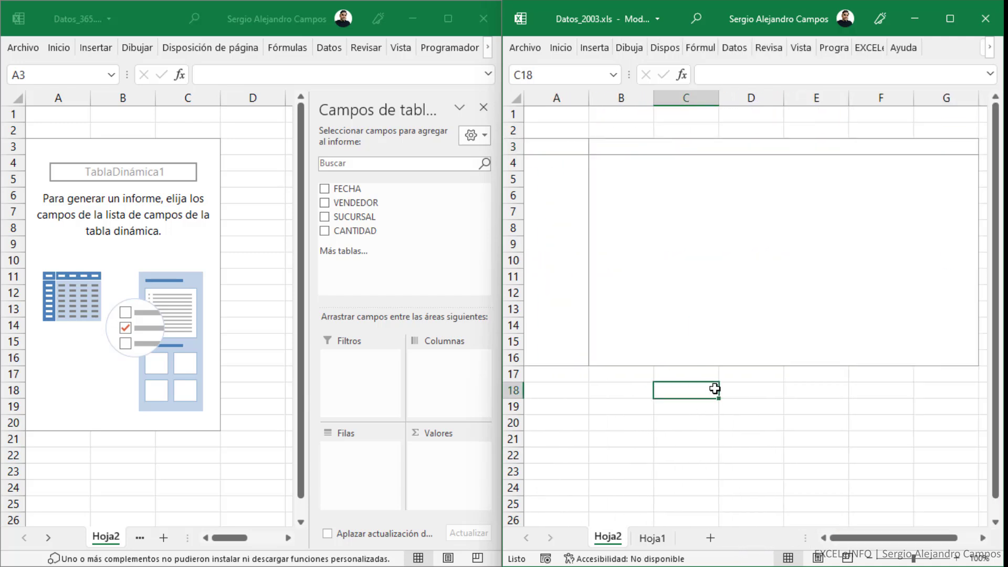
{"action": "key", "text": "Up"}
{"action": "key", "text": "Up"}
{"action": "key", "text": "Left"}
{"action": "key", "text": "Left"}
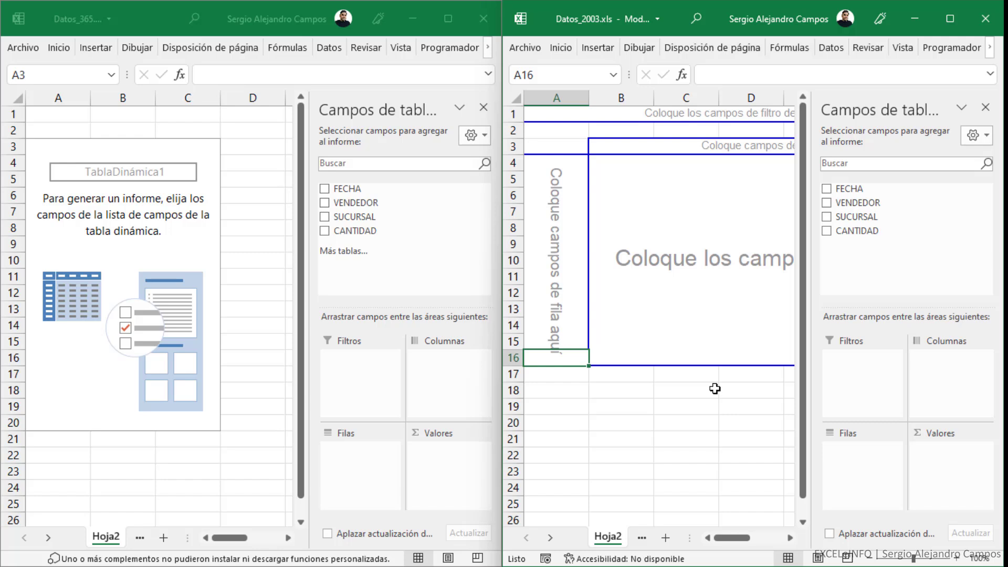
In the Datos_365.xlsx pivot, put VENDEDOR in Filas and sum CANTIDAD in Valores.
{"action": "left_click", "coordinate": [73, 176]}
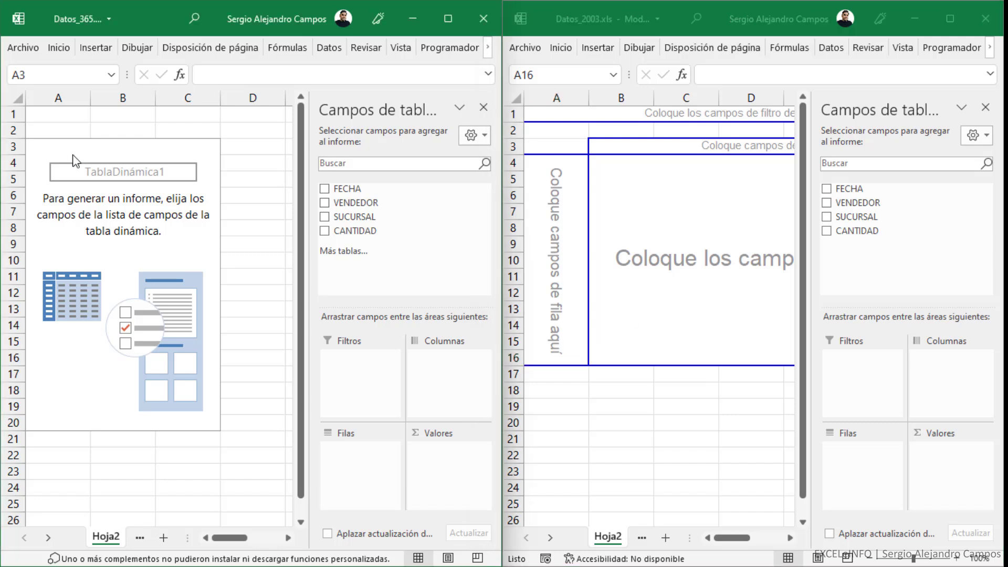
{"action": "mouse_move", "coordinate": [63, 146]}
{"action": "left_mouse_down"}
{"action": "mouse_move", "coordinate": [211, 395]}
{"action": "mouse_move", "coordinate": [208, 420]}
{"action": "left_mouse_up"}
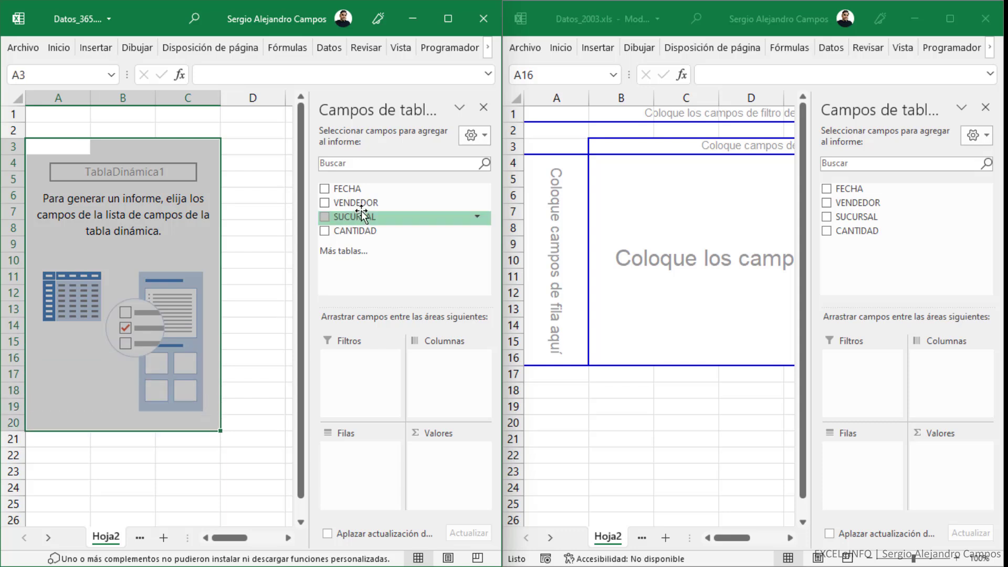
{"action": "left_click", "coordinate": [105, 174]}
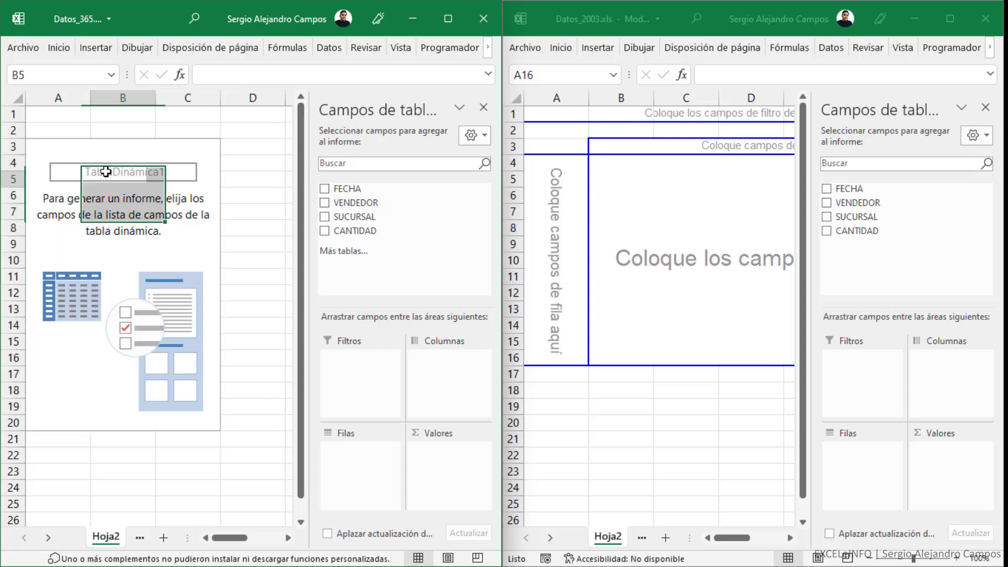
{"action": "left_click_drag", "start_coordinate": [376, 202], "coordinate": [362, 472]}
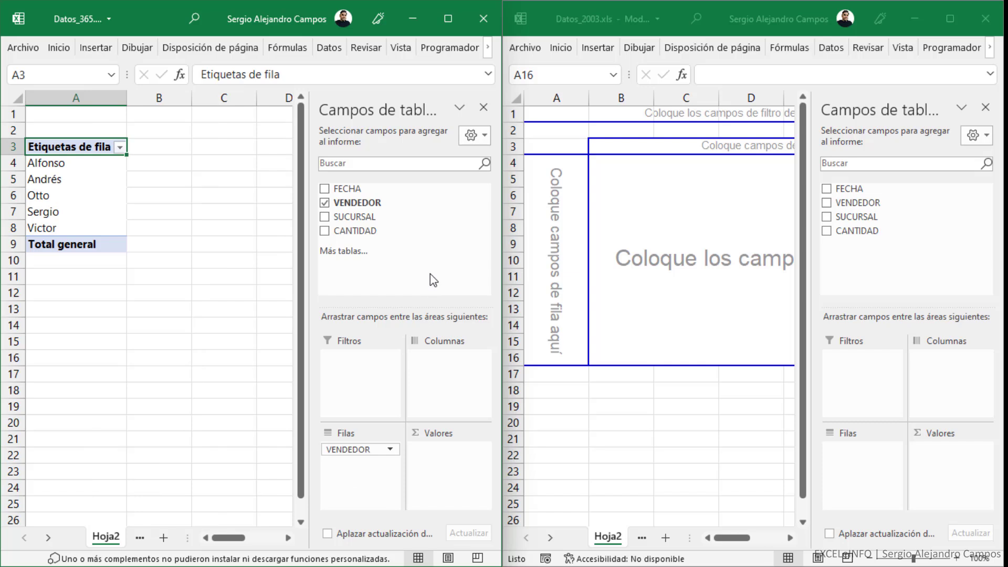
{"action": "left_click_drag", "start_coordinate": [411, 230], "coordinate": [429, 468]}
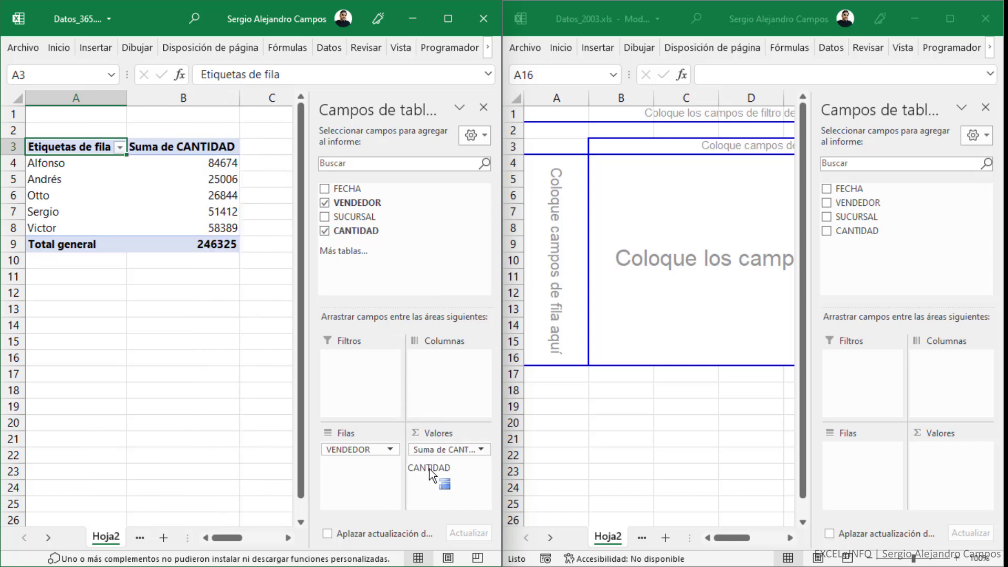
{"action": "left_click", "coordinate": [654, 215]}
Repeat in the Datos_2003.xls pivot: VENDEDOR as rows, sum of CANTIDAD as values.
{"action": "left_click_drag", "start_coordinate": [858, 203], "coordinate": [886, 458]}
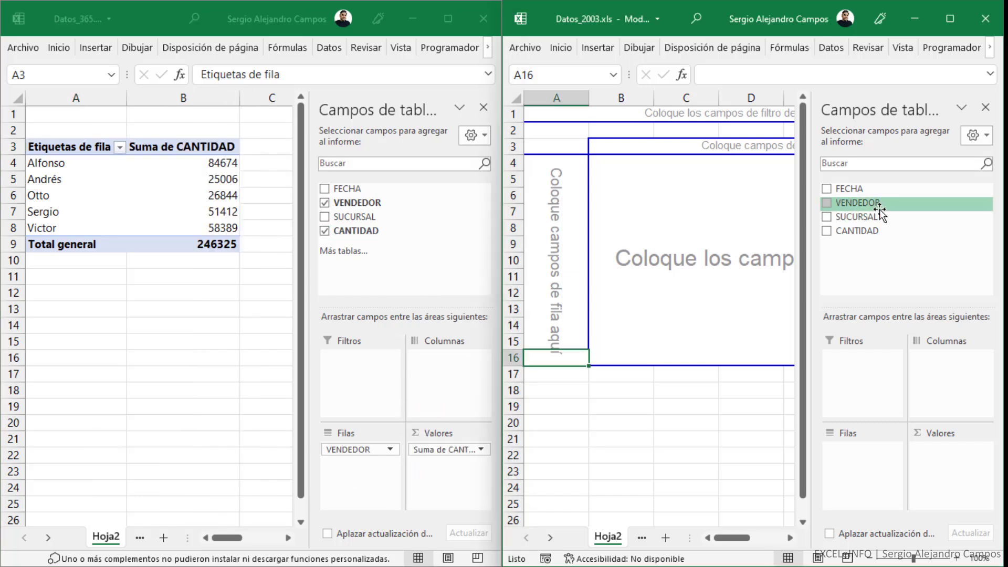
{"action": "left_click_drag", "start_coordinate": [856, 230], "coordinate": [953, 475]}
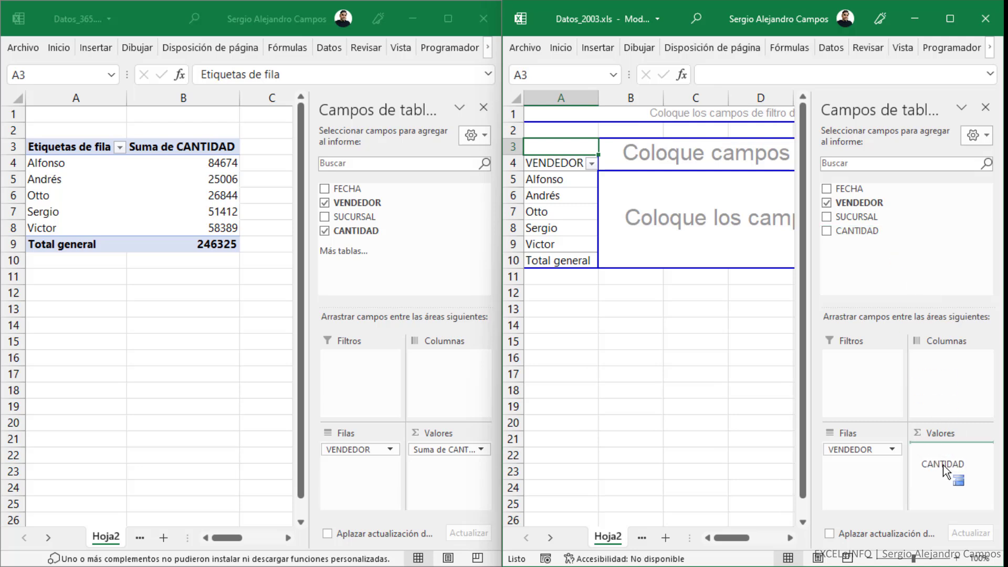
{"action": "left_click", "coordinate": [50, 207]}
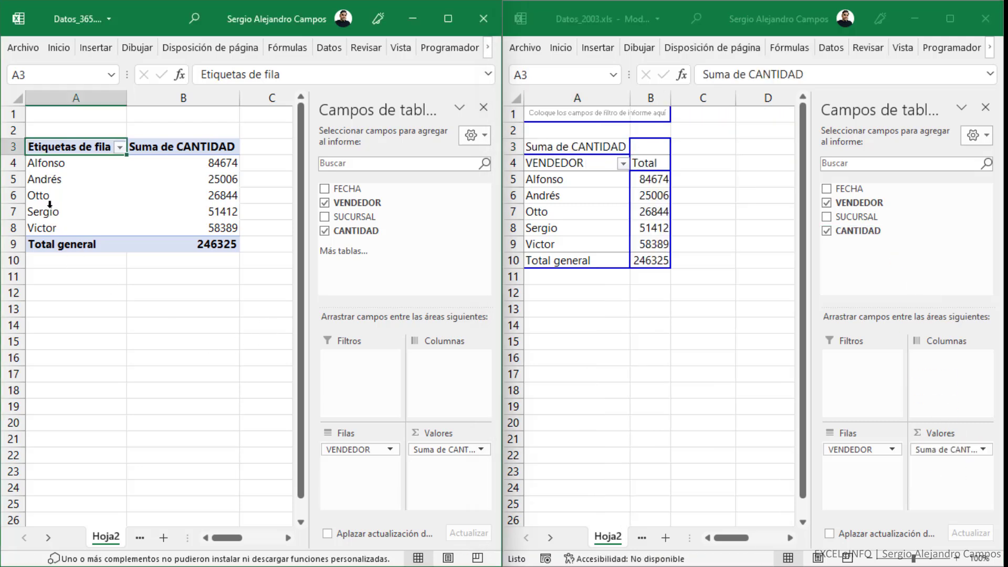
{"action": "left_click", "coordinate": [624, 230]}
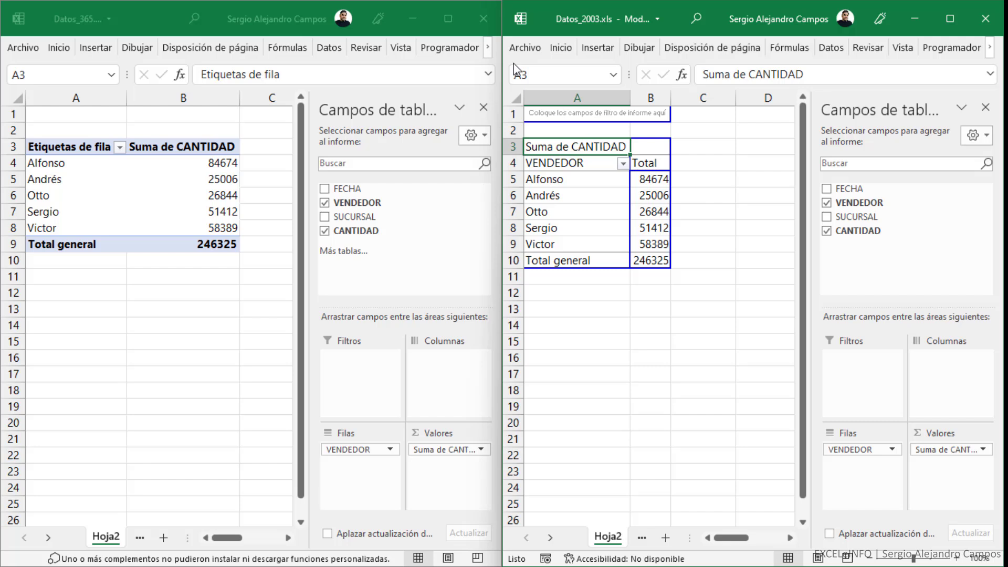
Maximize both workbooks and show Analizar tabla dinámica, ending on Datos_2003.xls with slicers unavailable.
{"action": "left_click", "coordinate": [446, 24]}
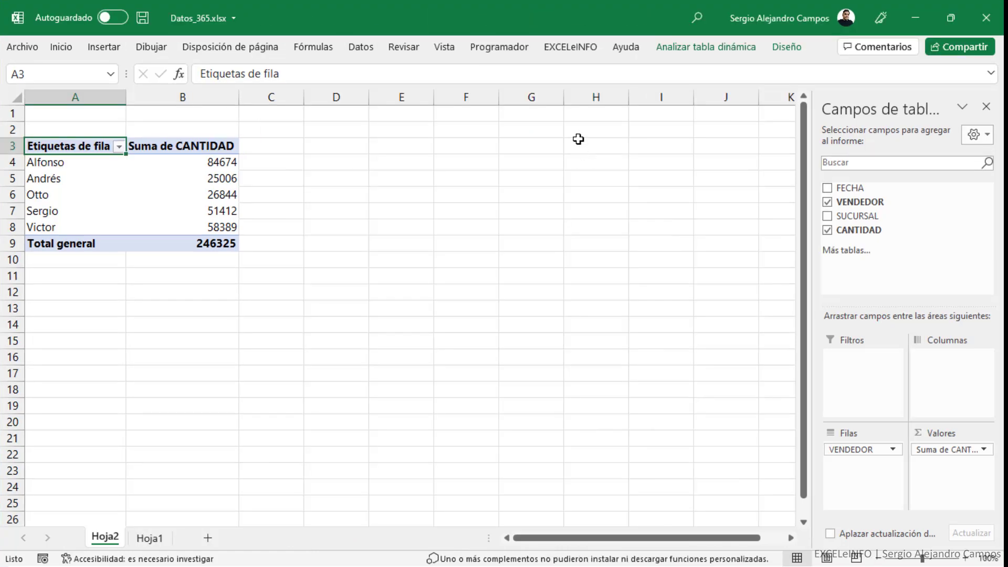
{"action": "left_click", "coordinate": [717, 48]}
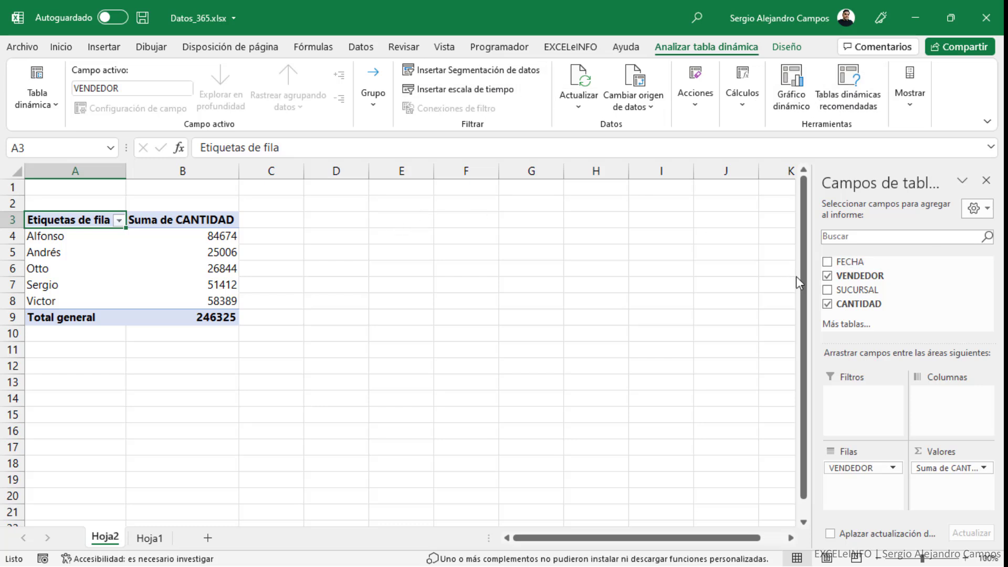
{"action": "key", "text": "alt+Tab"}
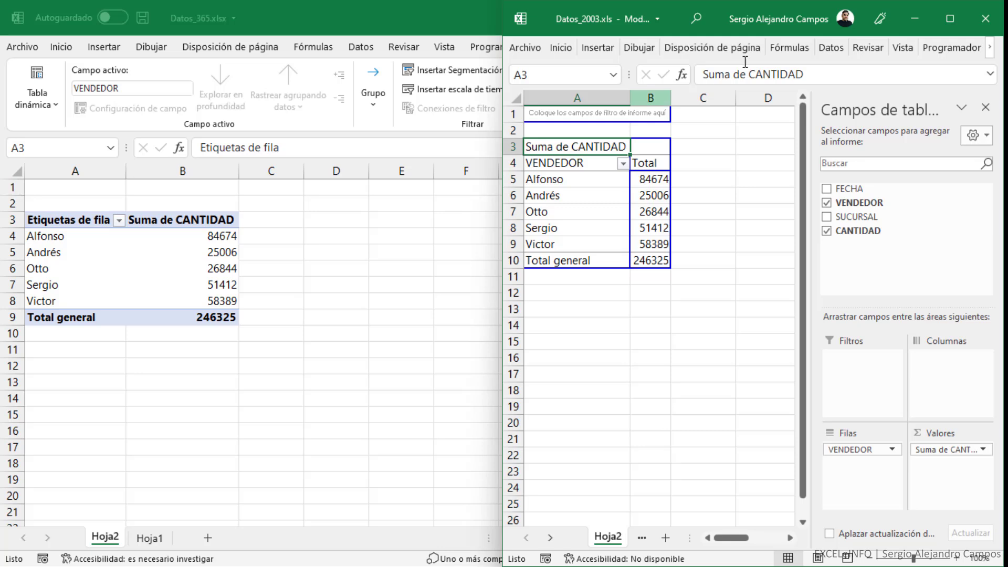
{"action": "left_click", "coordinate": [951, 17]}
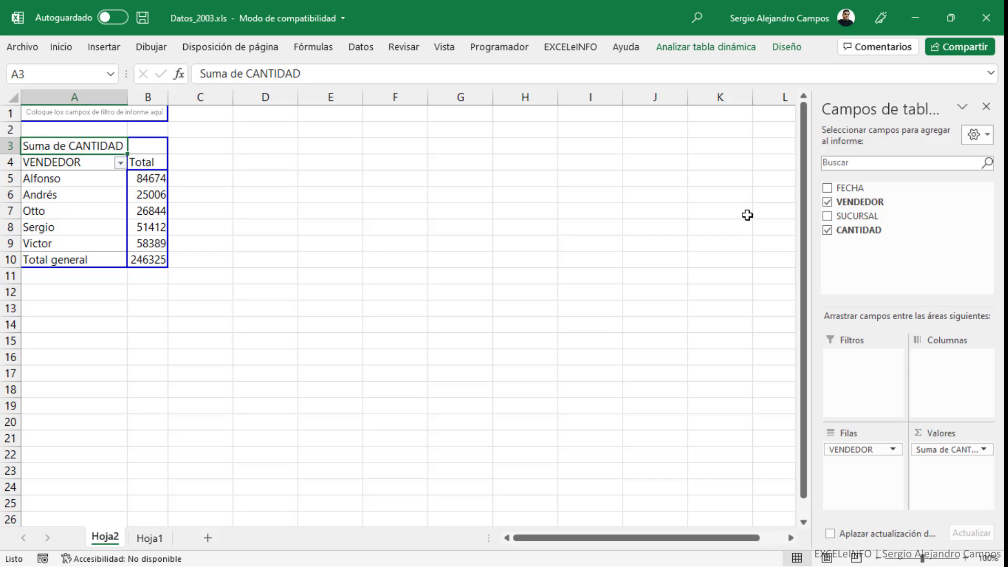
{"action": "left_click", "coordinate": [692, 48]}
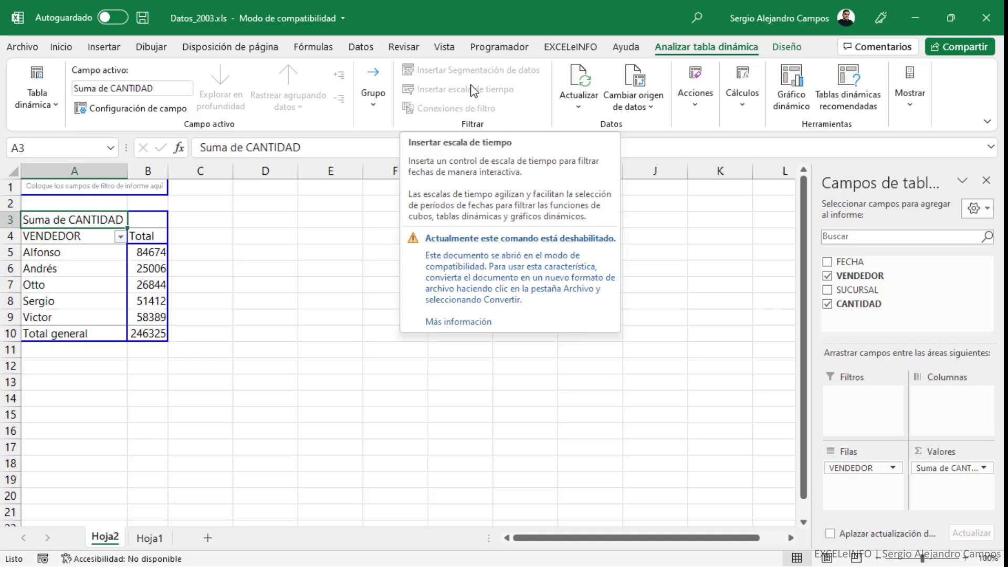
{"action": "left_click", "coordinate": [634, 107]}
{"action": "left_click", "coordinate": [633, 105]}
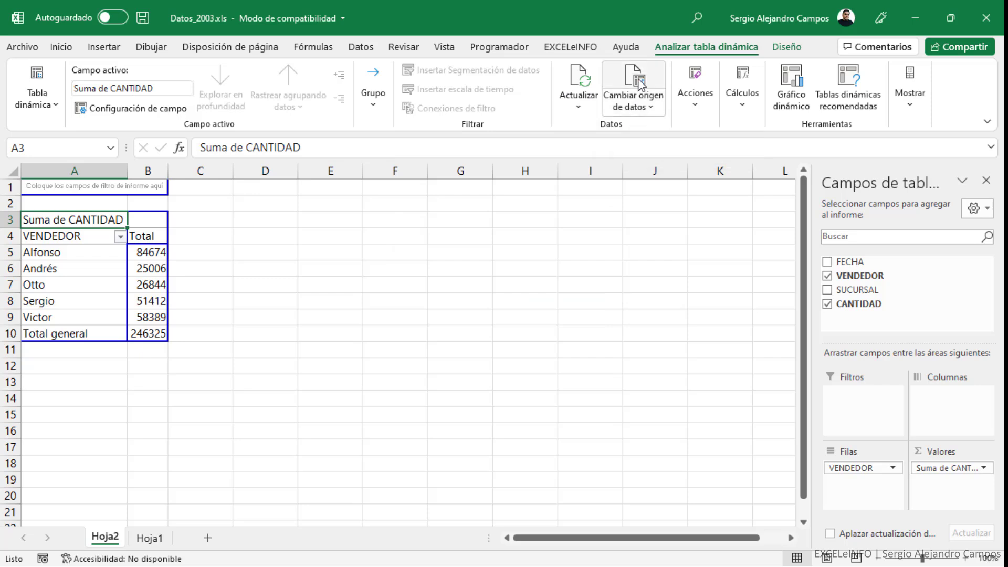
{"action": "left_click", "coordinate": [695, 94]}
{"action": "left_click", "coordinate": [754, 103]}
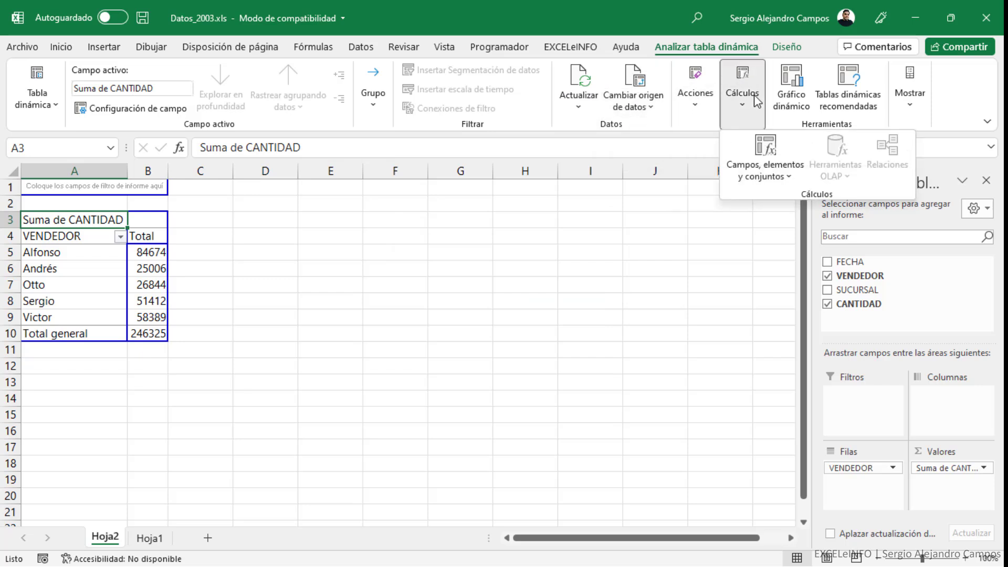
{"action": "left_click", "coordinate": [793, 99]}
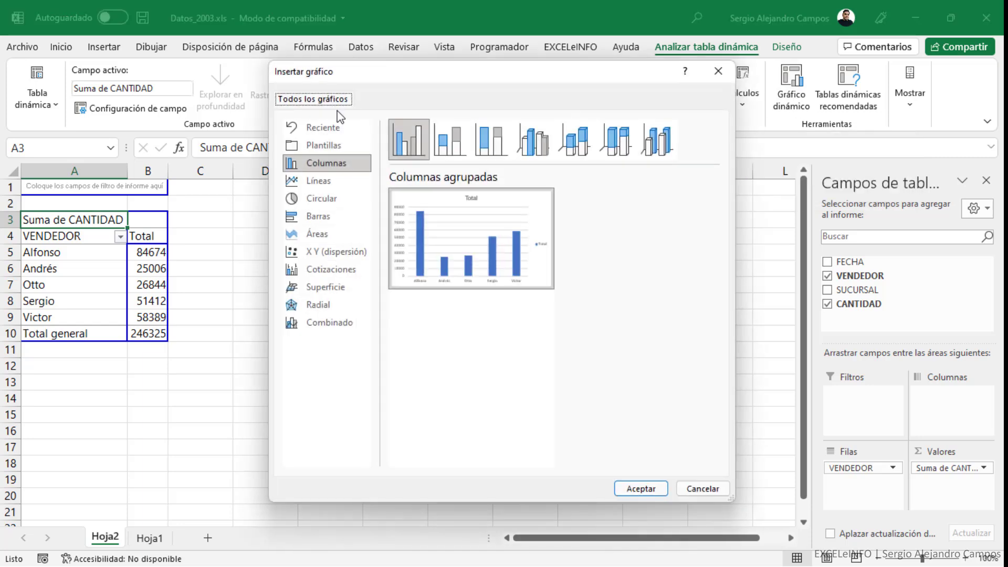
{"action": "left_click", "coordinate": [717, 71]}
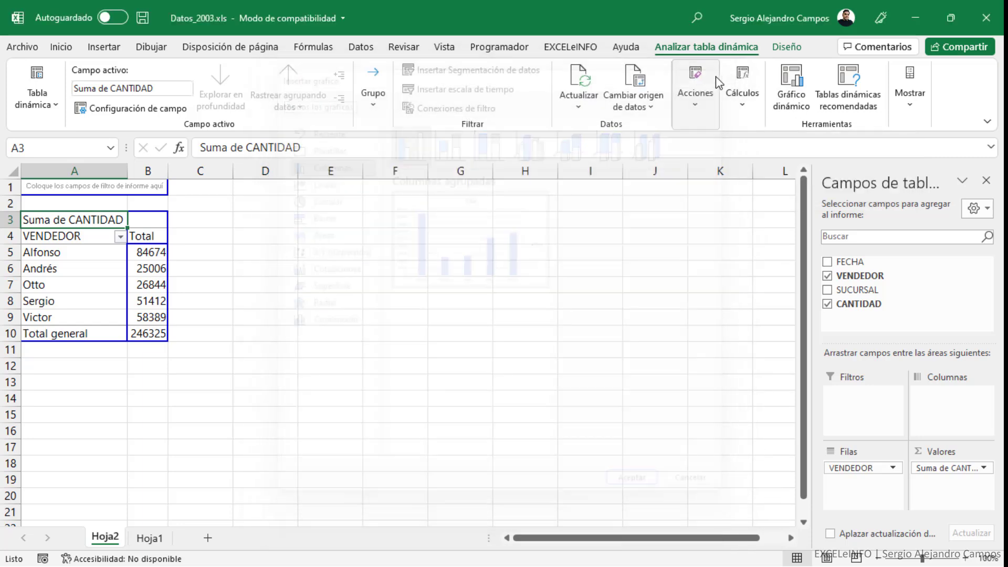
{"action": "key", "text": "alt+Tab"}
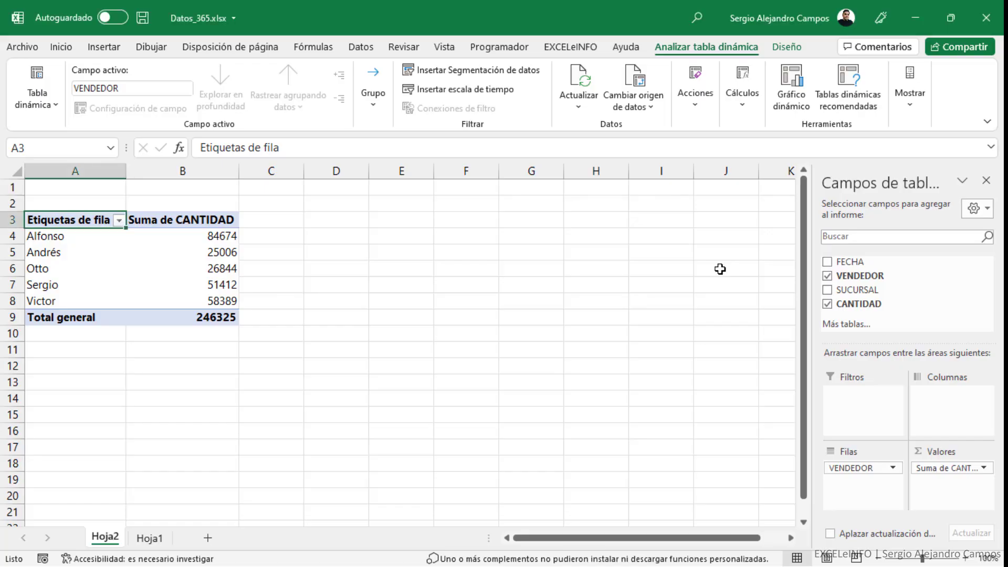
{"action": "left_click", "coordinate": [794, 97]}
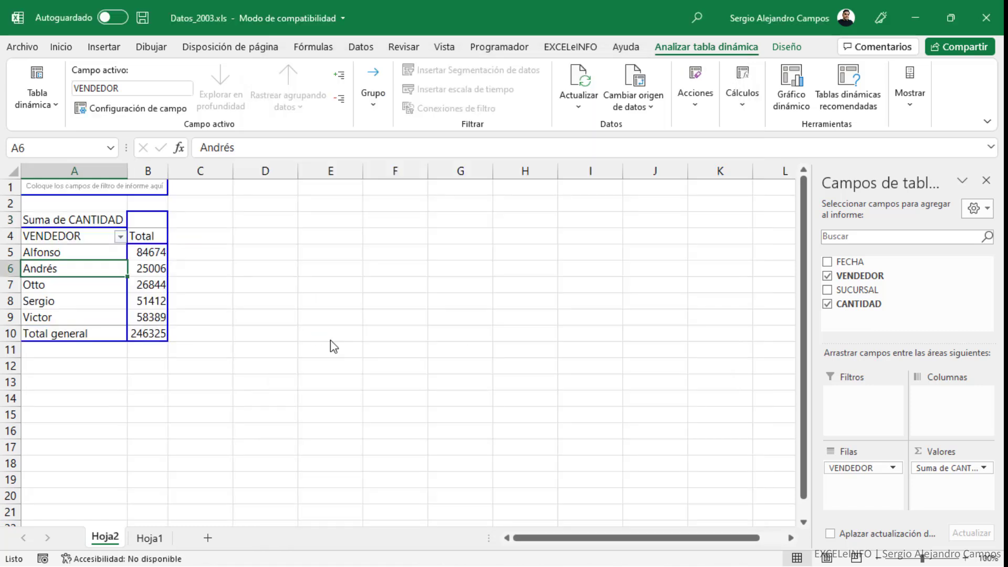
Format the Hoja1 sales range with headers as table Tabla1 in a light banded style.
{"action": "left_click", "coordinate": [152, 538]}
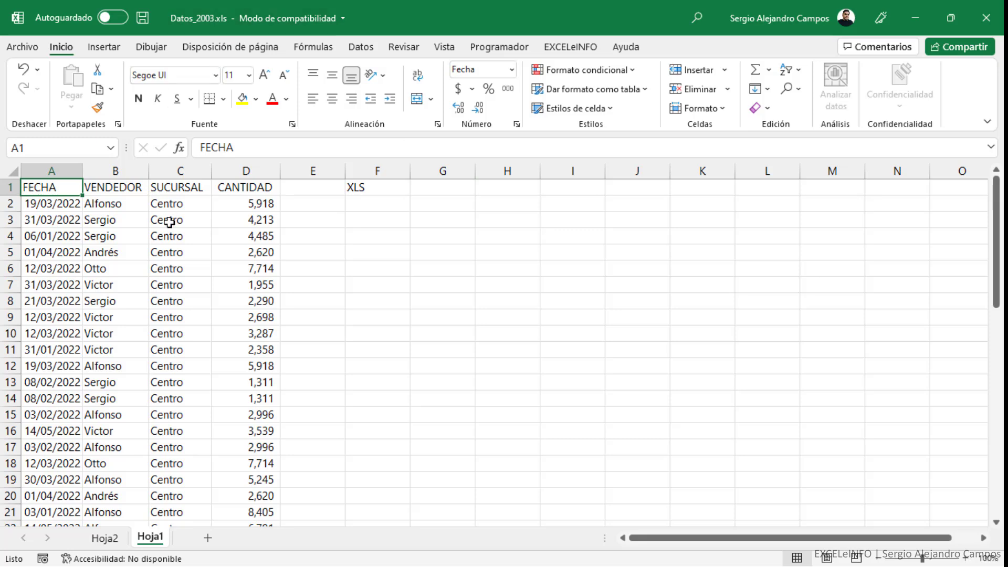
{"action": "left_click", "coordinate": [601, 90]}
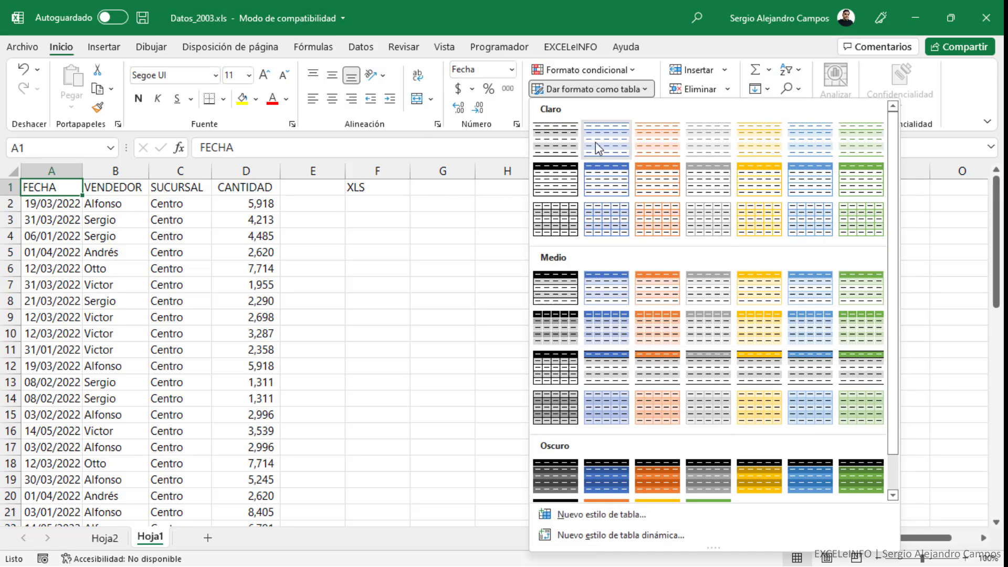
{"action": "left_click", "coordinate": [558, 145]}
{"action": "left_click", "coordinate": [435, 174]}
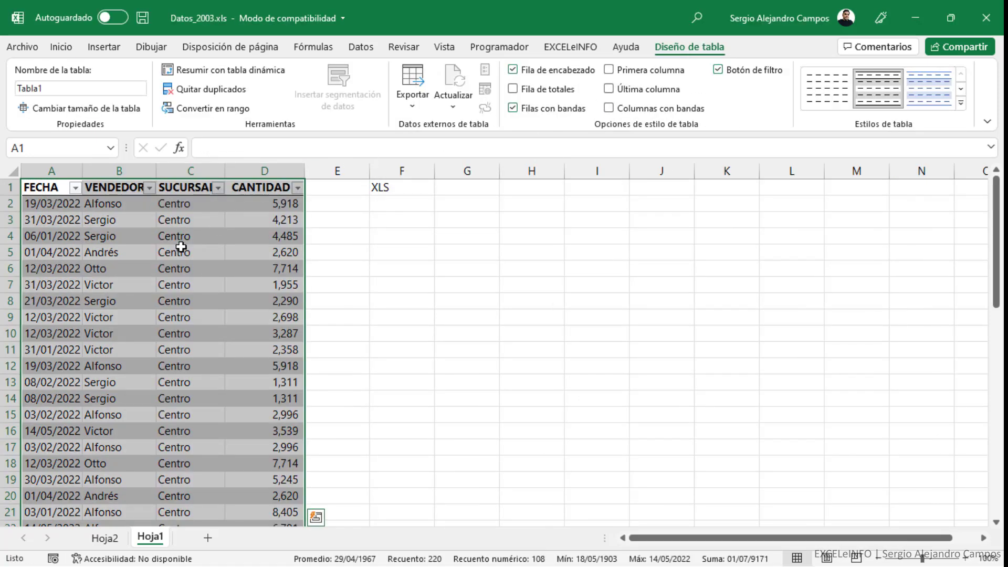
{"action": "left_click", "coordinate": [203, 247]}
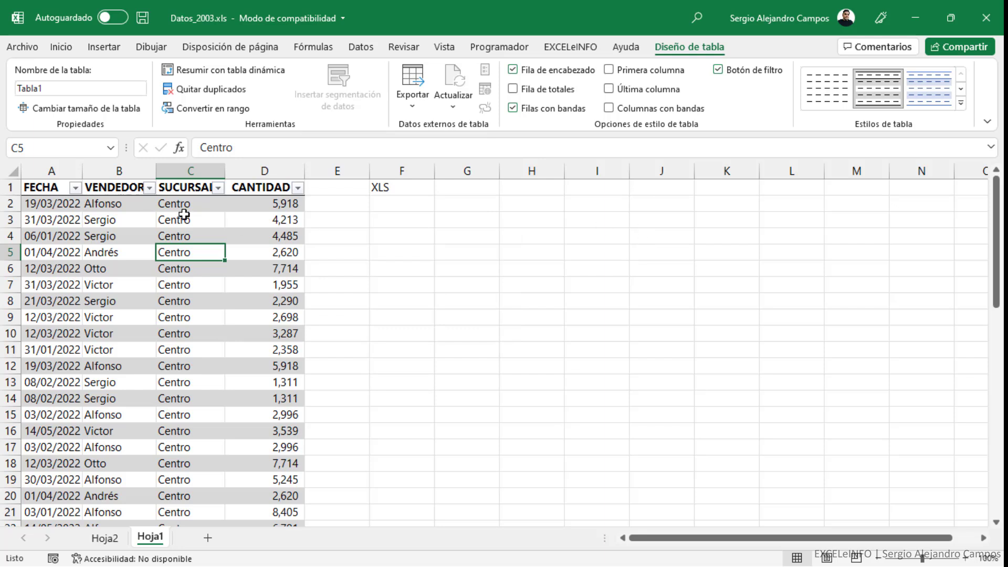
{"action": "left_click", "coordinate": [49, 192]}
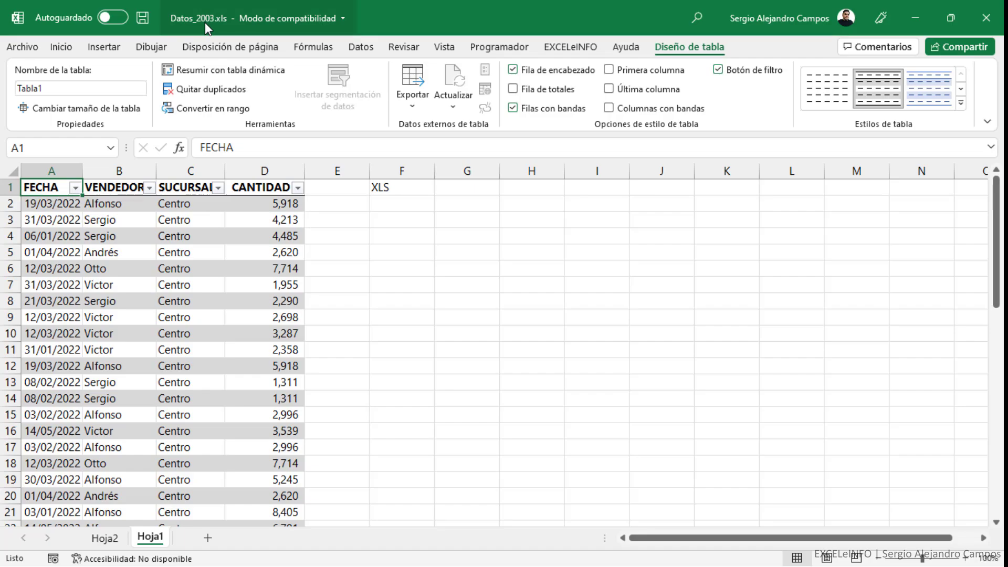
Save Datos_2003.xls as .xls, reviewing the enlarged Compatibility Checker report before continuing.
{"action": "left_click", "coordinate": [26, 48]}
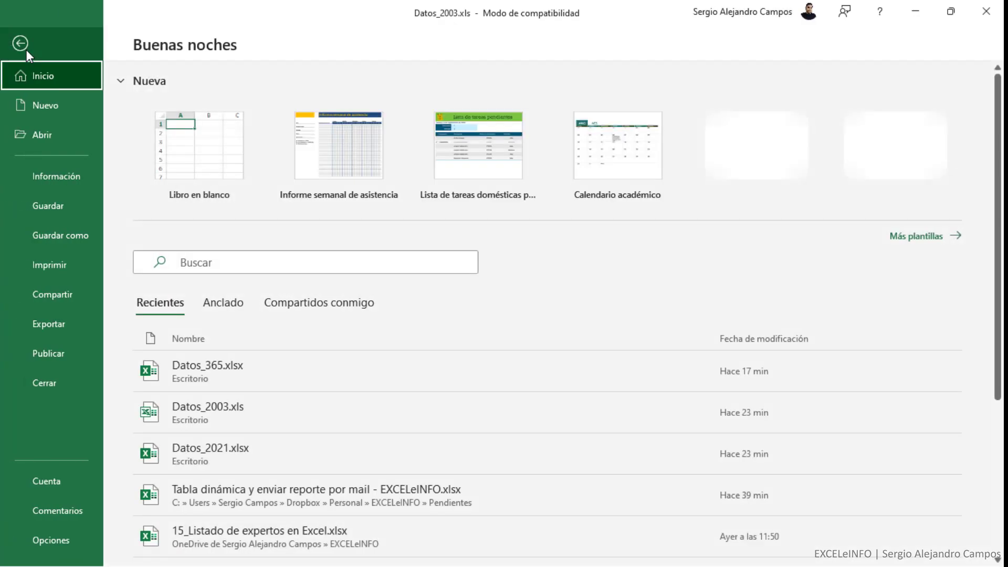
{"action": "left_click", "coordinate": [83, 203]}
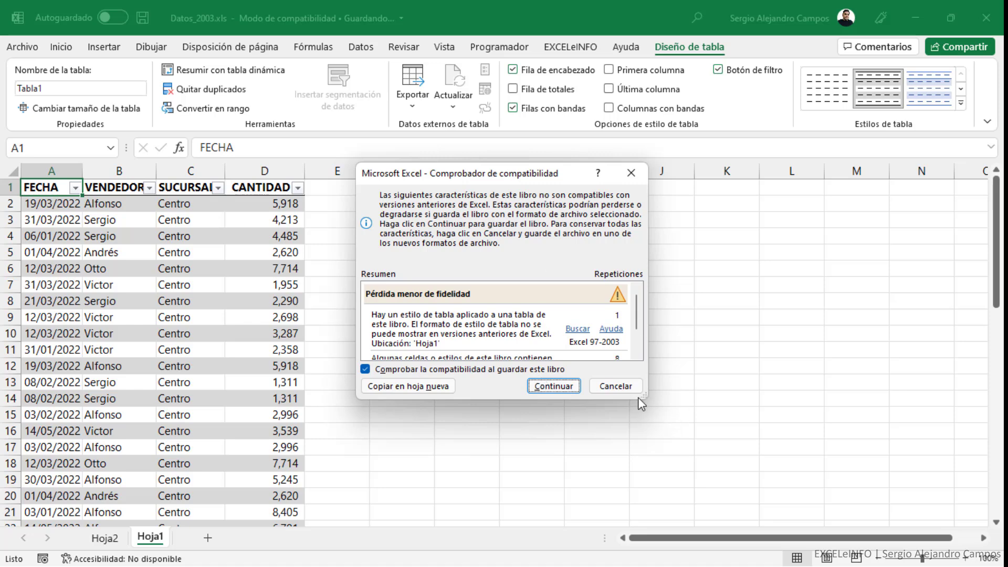
{"action": "left_click_drag", "start_coordinate": [641, 405], "coordinate": [765, 504]}
{"action": "left_click_drag", "start_coordinate": [561, 173], "coordinate": [512, 89]}
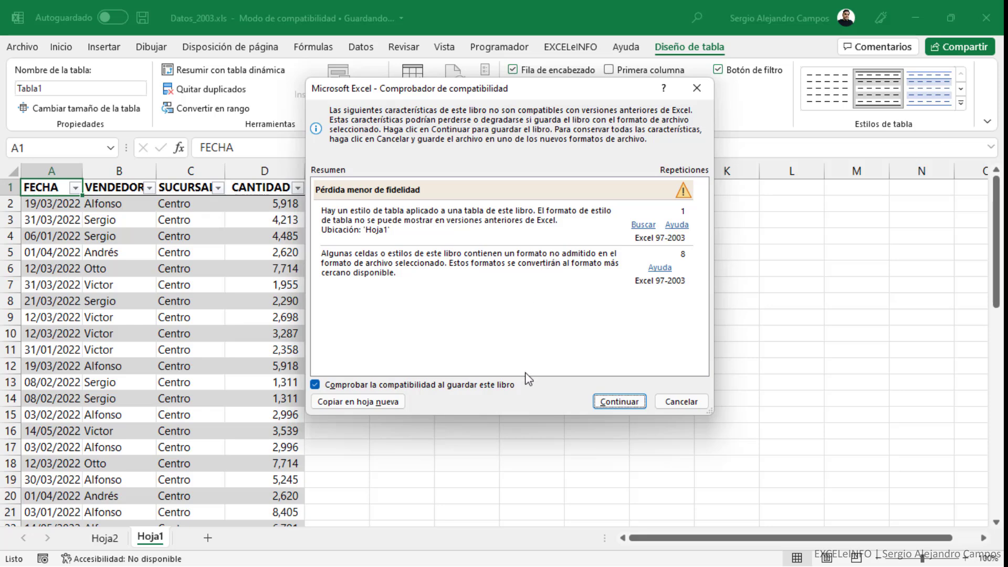
{"action": "left_click", "coordinate": [609, 405]}
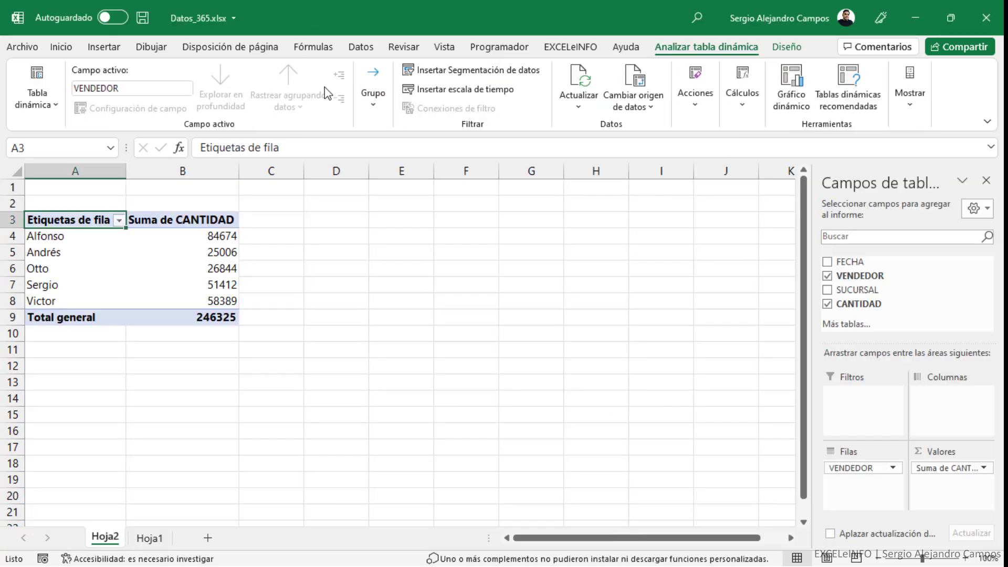
Reopen Datos_2003.xls from recent files and check a CANTIDAD value on Hoja1.
{"action": "left_click", "coordinate": [21, 44]}
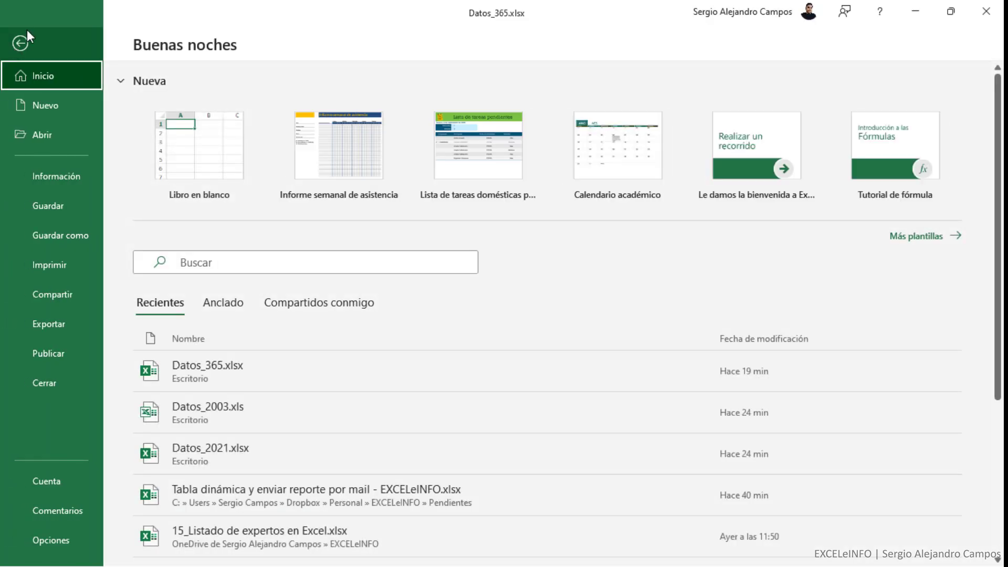
{"action": "mouse_move", "coordinate": [339, 411]}
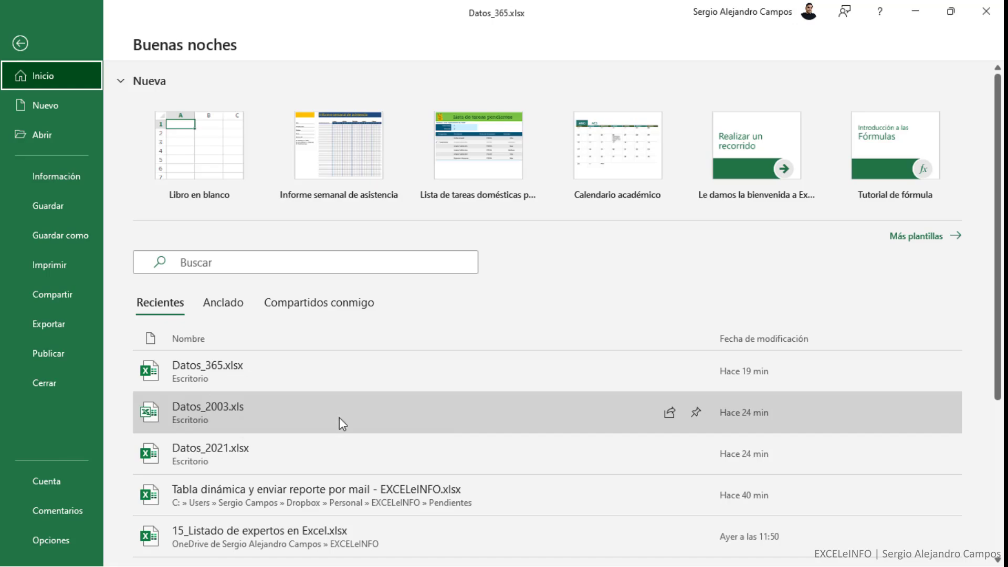
{"action": "left_click", "coordinate": [338, 412]}
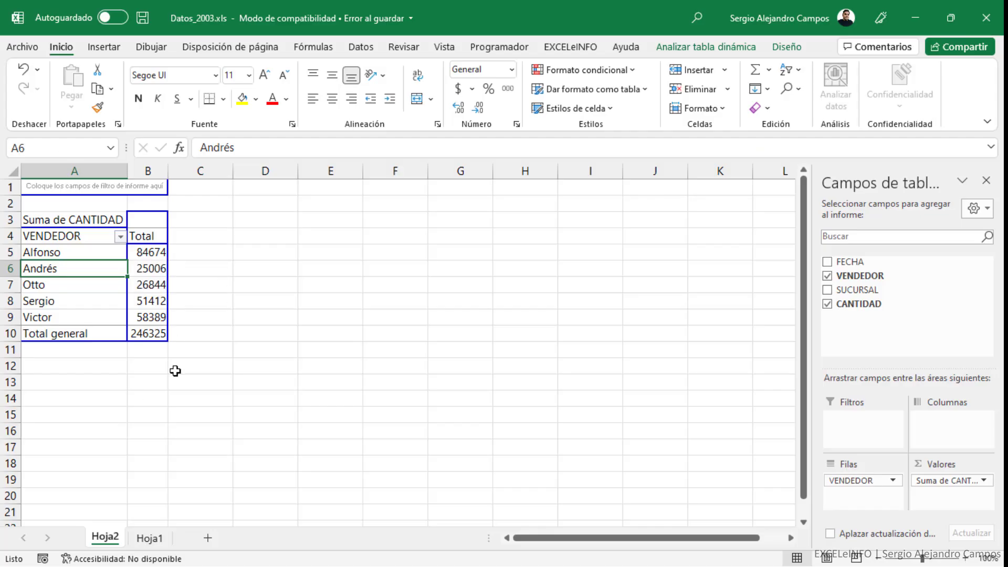
{"action": "left_click", "coordinate": [157, 537]}
{"action": "left_click", "coordinate": [275, 221]}
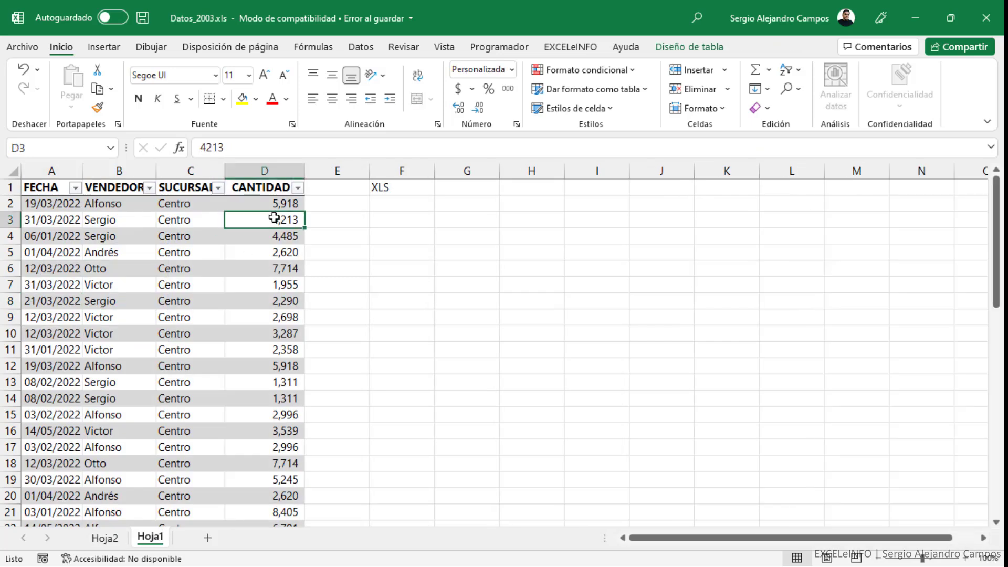
Review the data table's Table Design options, go back to the Hoja2 pivot sheet, and open the File screen.
{"action": "left_click", "coordinate": [55, 188]}
{"action": "left_click", "coordinate": [690, 47]}
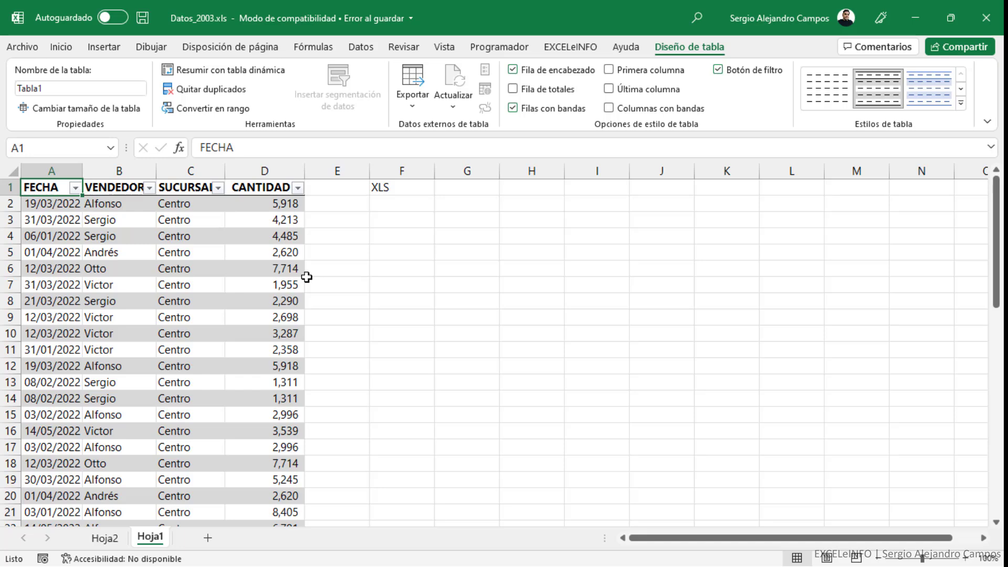
{"action": "left_click", "coordinate": [105, 538]}
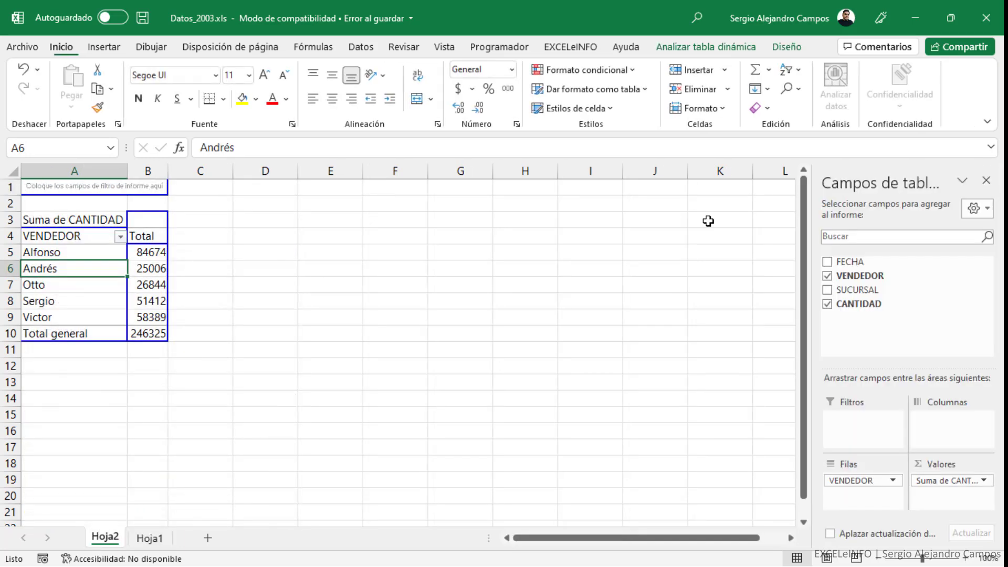
{"action": "left_click", "coordinate": [37, 51]}
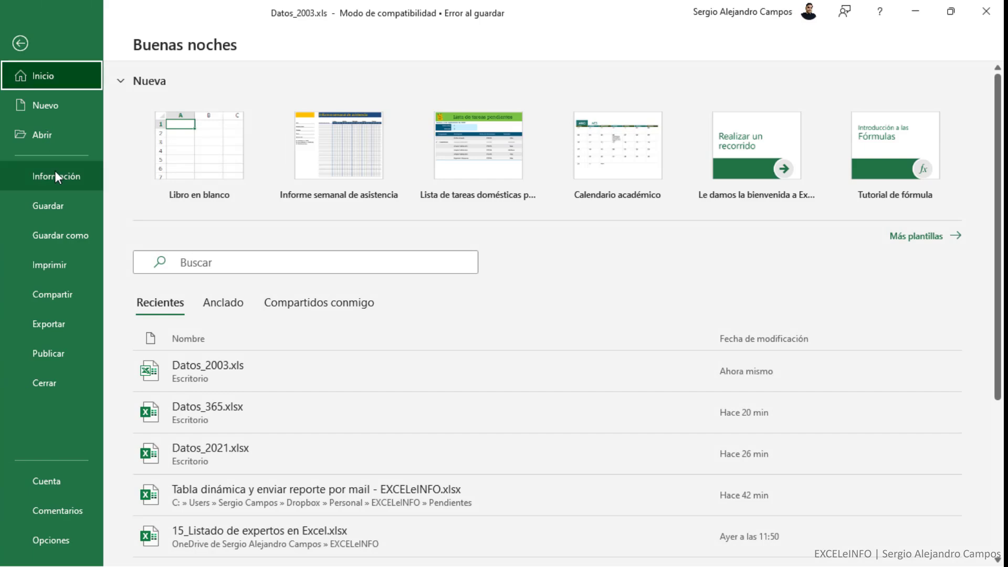
Convert the workbook from Info and reopen it as Datos_2003.xlsx outside compatibility mode.
{"action": "left_click", "coordinate": [55, 171]}
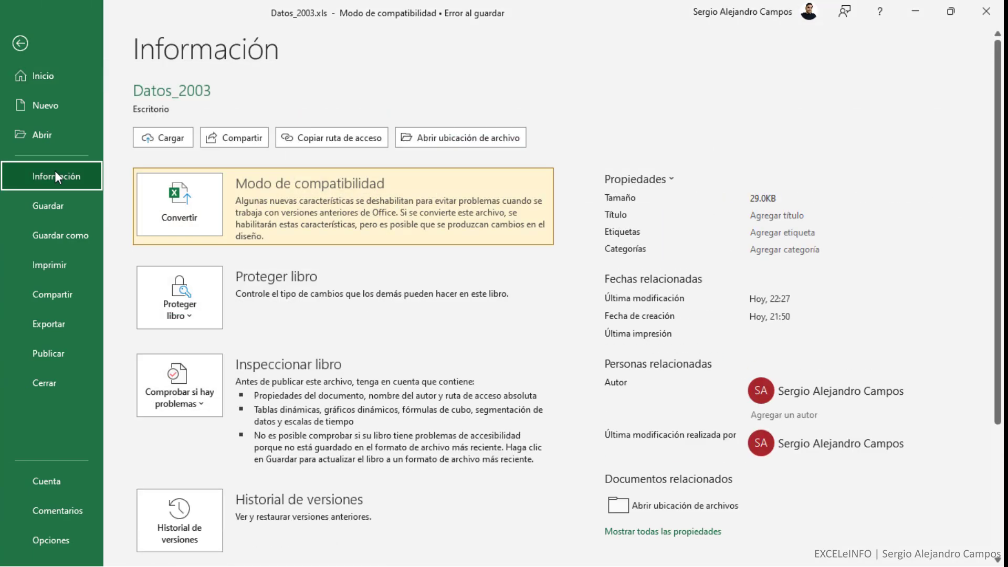
{"action": "left_click", "coordinate": [201, 205]}
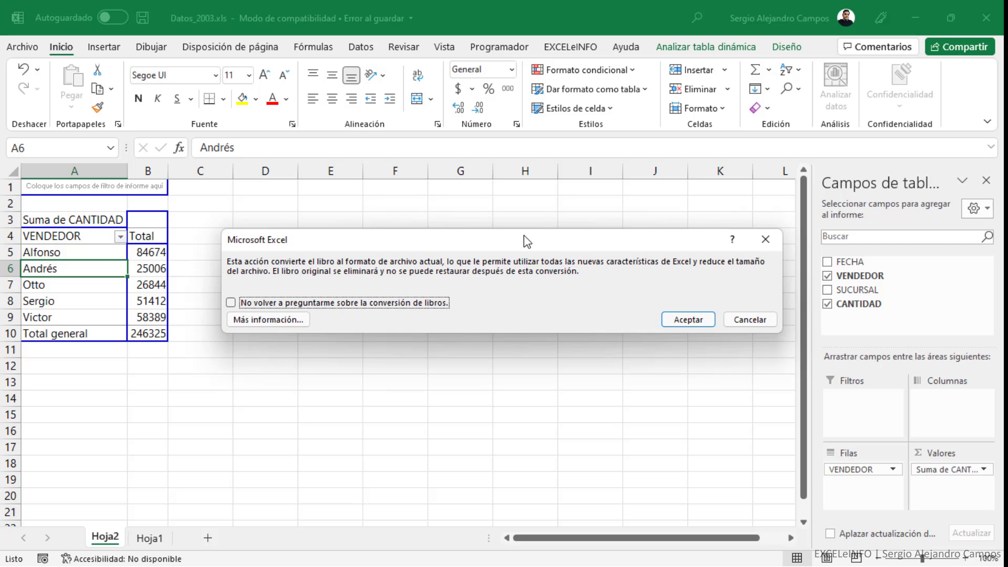
{"action": "left_click", "coordinate": [686, 319]}
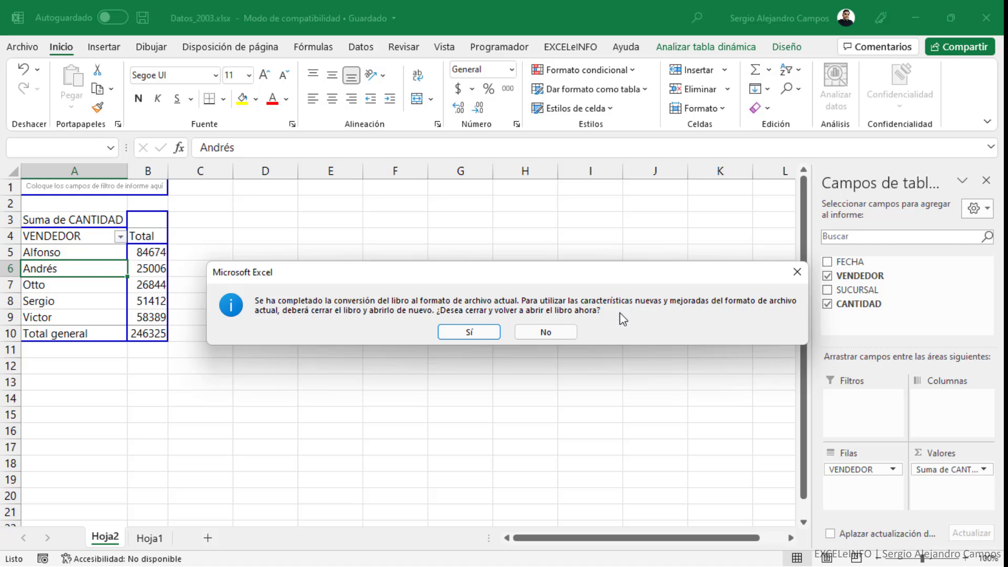
{"action": "left_click", "coordinate": [474, 336]}
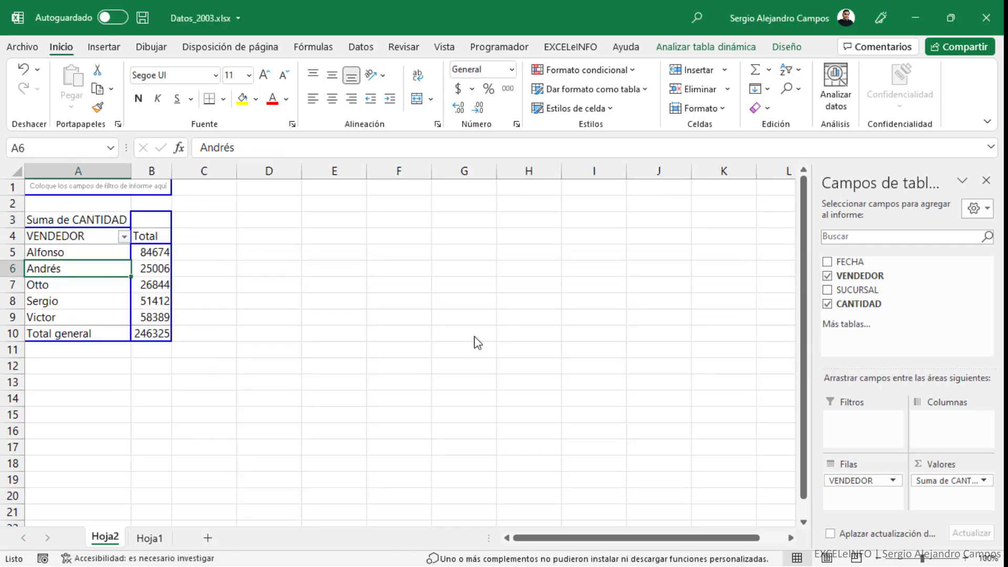
Inspect the old Hoja2 pivot table, checking its Total values and surrounding cells.
{"action": "left_click", "coordinate": [89, 395]}
{"action": "key", "text": "ctrl+Down"}
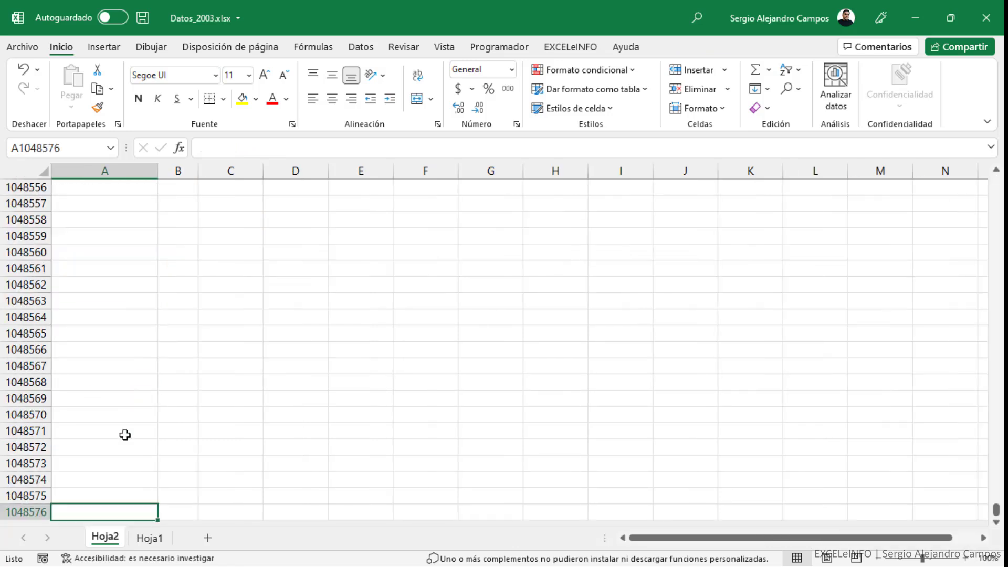
{"action": "key", "text": "Right"}
{"action": "key", "text": "ctrl+Up"}
{"action": "key", "text": "ctrl+Up"}
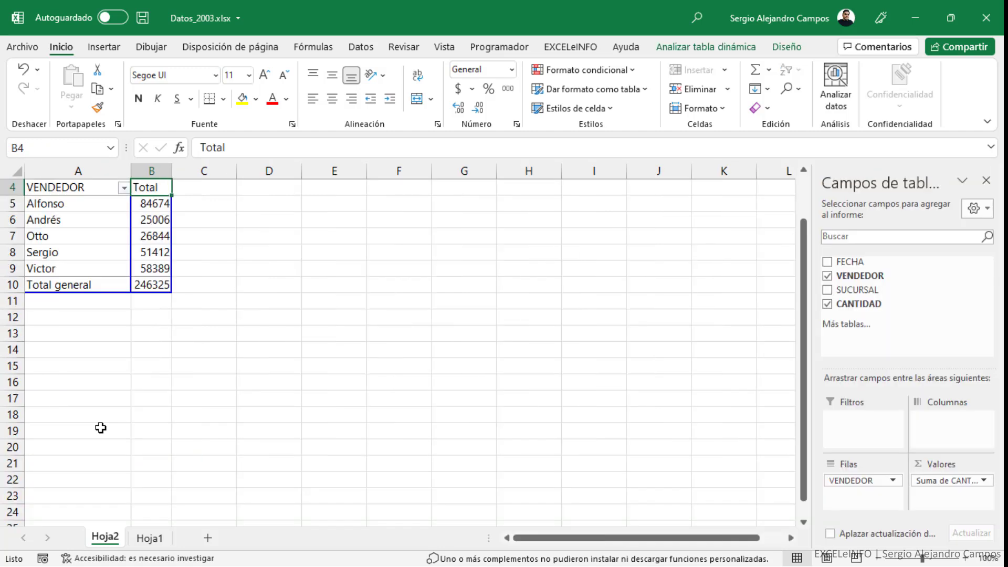
{"action": "scroll", "coordinate": [114, 256], "scroll_direction": "up", "scroll_amount": 1}
{"action": "left_click", "coordinate": [176, 192]}
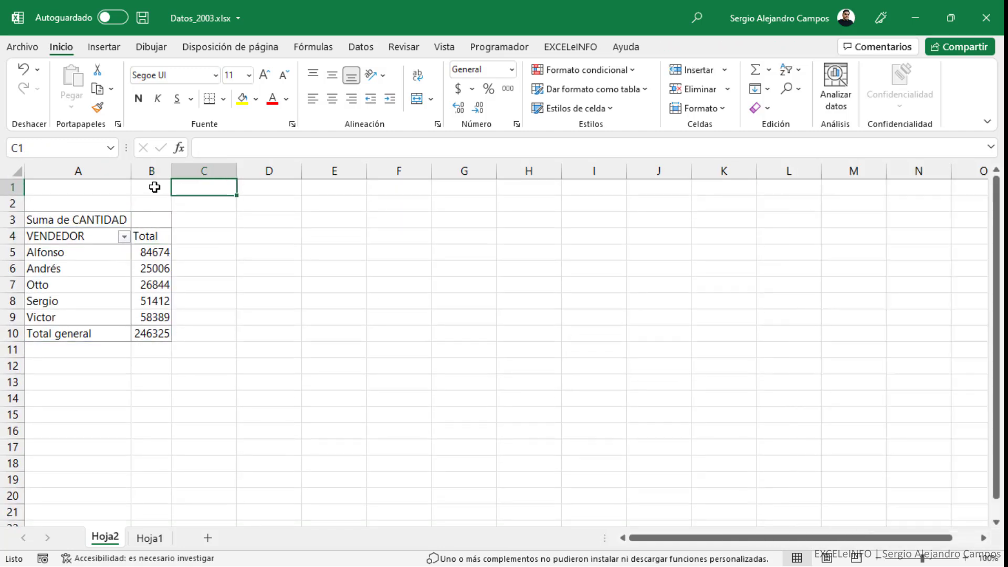
{"action": "left_click", "coordinate": [155, 187]}
{"action": "left_click", "coordinate": [154, 228]}
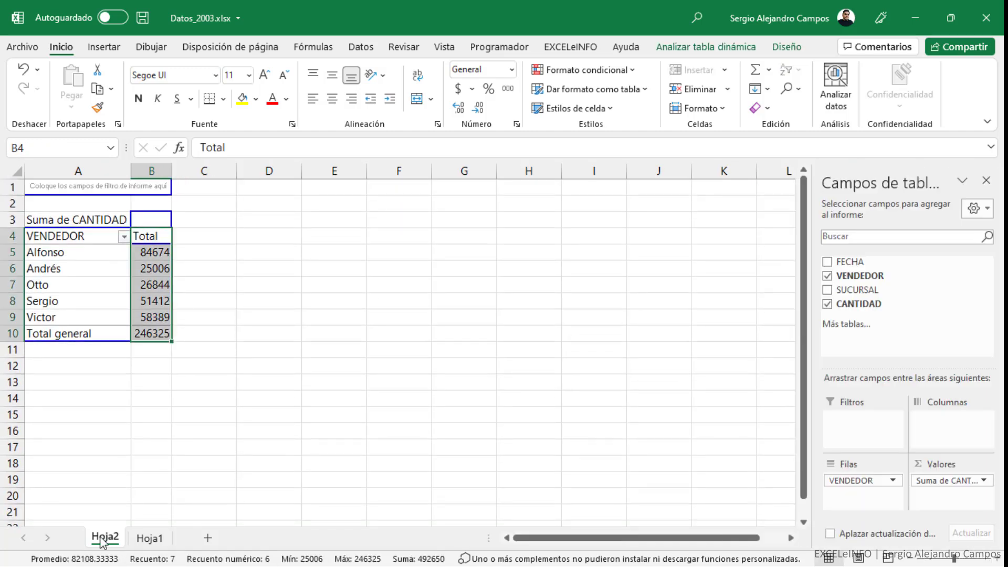
Permanently delete the Hoja2 pivot sheet.
{"action": "right_click", "coordinate": [114, 540]}
{"action": "left_click", "coordinate": [188, 354]}
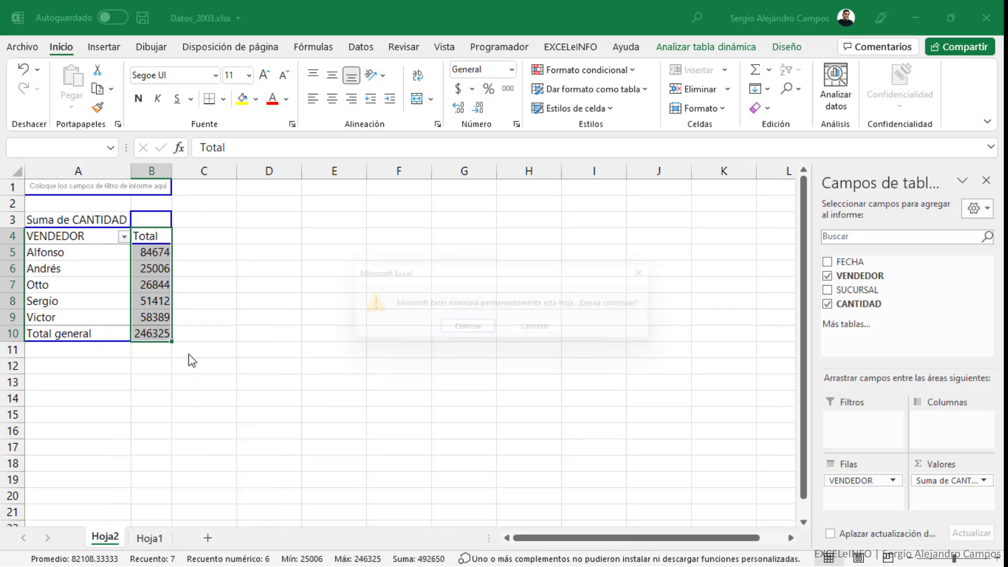
{"action": "left_click", "coordinate": [461, 332]}
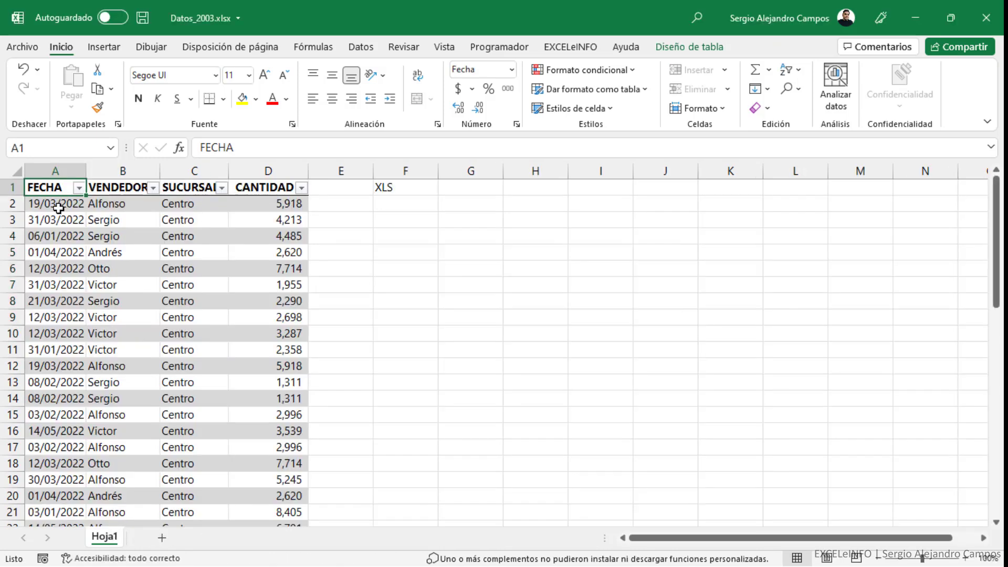
Insert a new PivotTable, TablaDinámica3, from the Hoja1 data table and select it at A3.
{"action": "left_click", "coordinate": [104, 48]}
{"action": "left_click", "coordinate": [36, 79]}
{"action": "key", "text": "Return"}
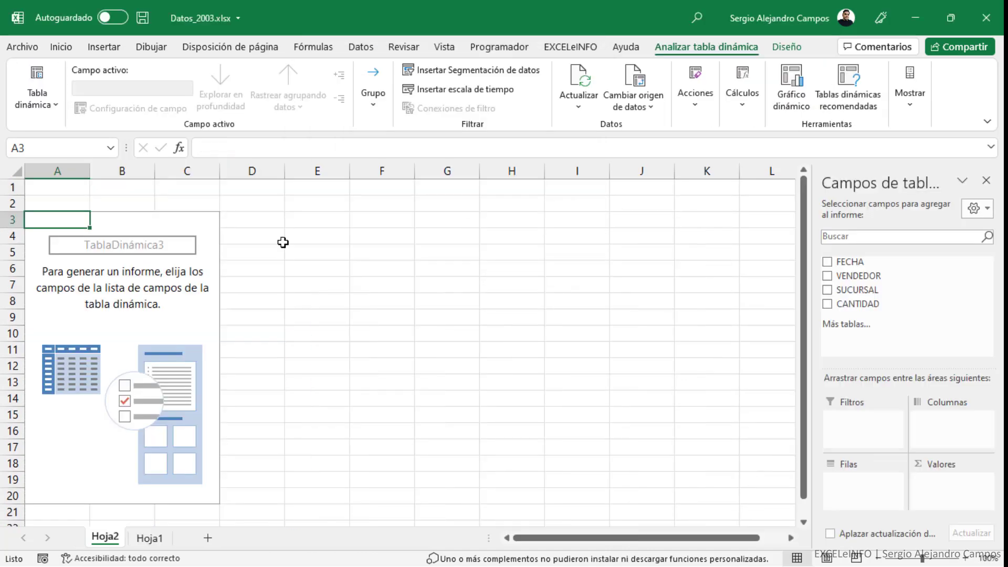
{"action": "left_click", "coordinate": [256, 213]}
{"action": "left_click", "coordinate": [67, 218]}
{"action": "left_click", "coordinate": [135, 223]}
{"action": "left_click", "coordinate": [55, 221]}
{"action": "left_click", "coordinate": [184, 219]}
{"action": "left_click", "coordinate": [77, 219]}
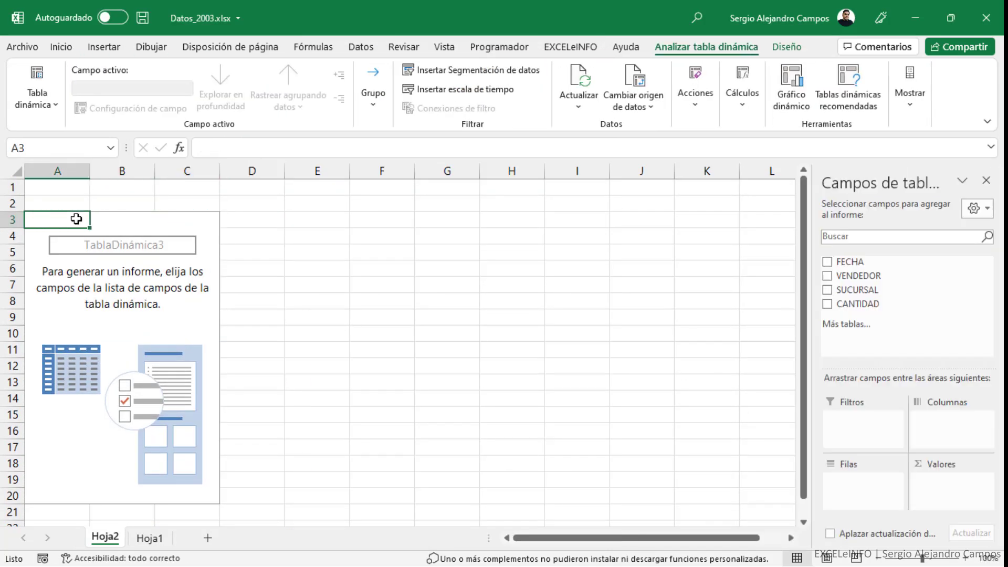